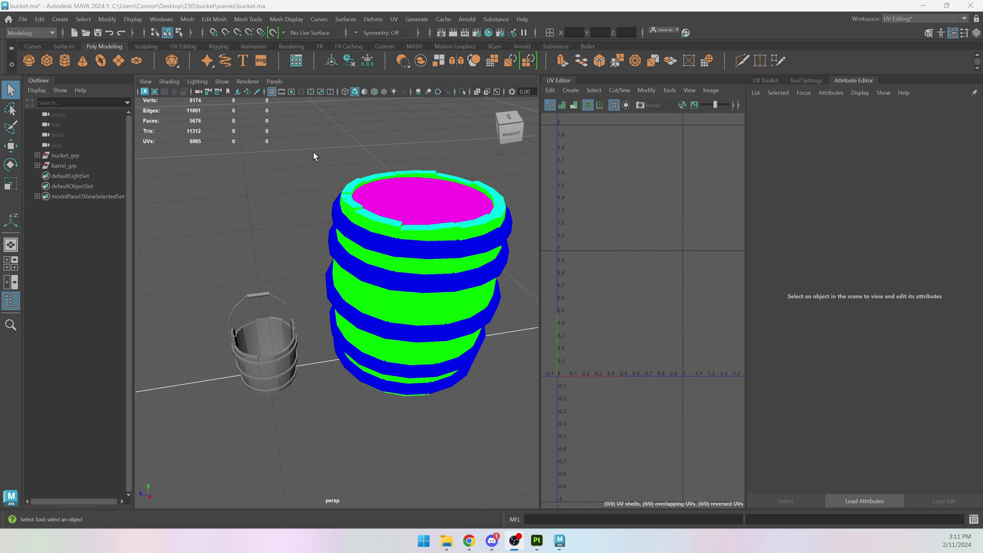
Step: Switch to Substance 3D Painter and compare the textured barrel's ID mesh map with its material view
{"action": "key", "text": "alt+Tab"}
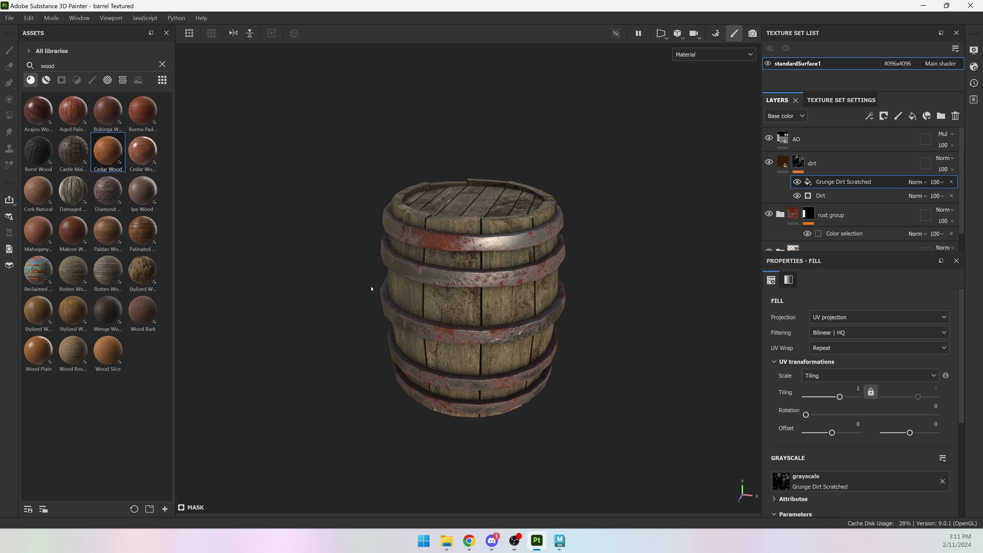
{"action": "mouse_move", "coordinate": [481, 293]}
{"action": "left_mouse_down", "text": "alt"}
{"action": "mouse_move", "coordinate": [438, 298]}
{"action": "mouse_move", "coordinate": [448, 232]}
{"action": "left_mouse_up", "text": "alt"}
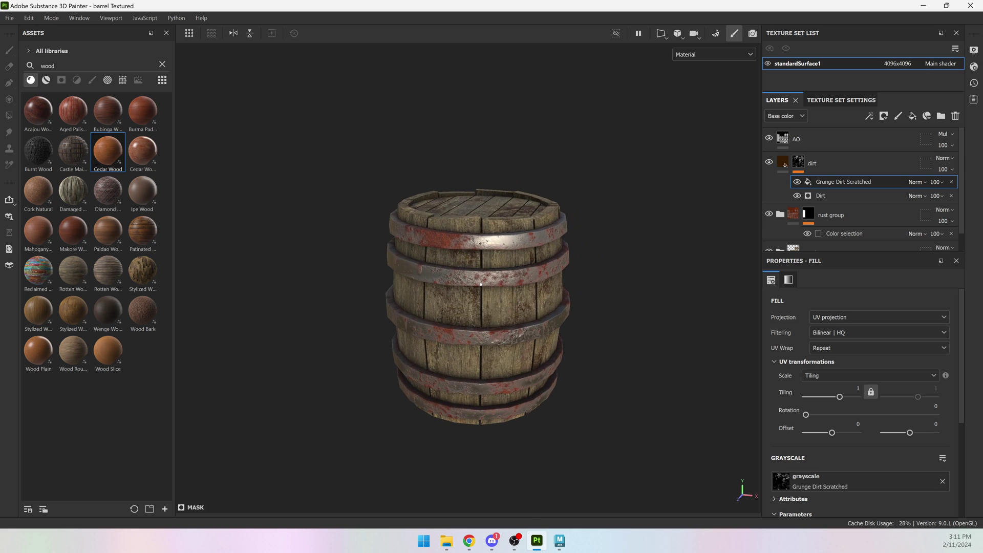
{"action": "key", "text": "b"}
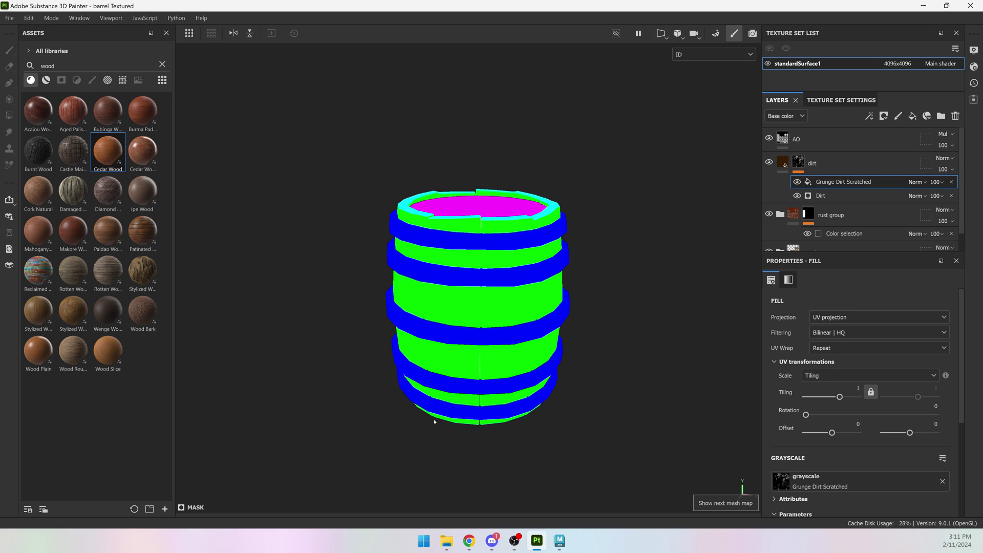
{"action": "key", "text": "m"}
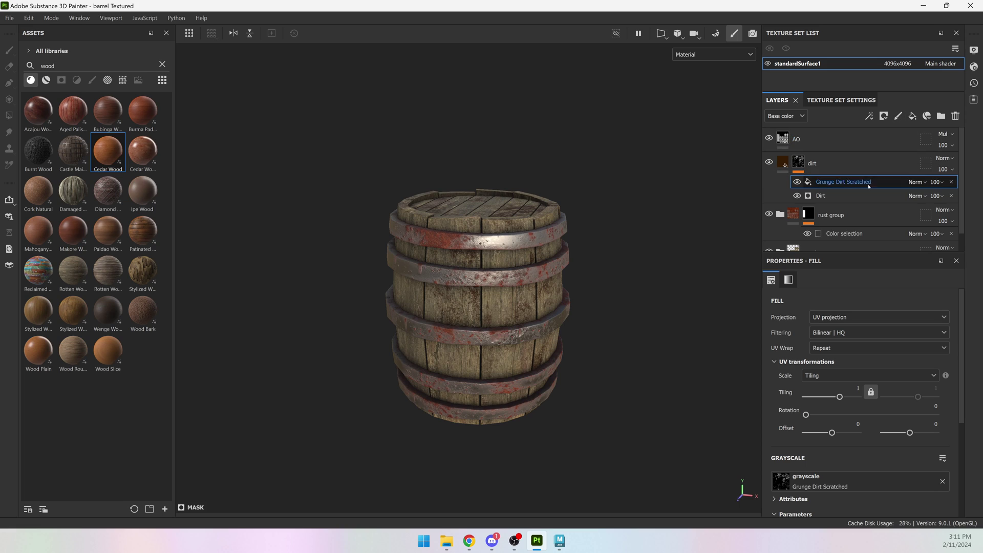
Step: Examine what the AO, dirt, rust group and wood group layers contribute by hiding and restoring each one
{"action": "scroll", "coordinate": [842, 225], "scroll_direction": "down", "scroll_amount": 1}
{"action": "scroll", "coordinate": [842, 251], "scroll_direction": "up", "scroll_amount": 1}
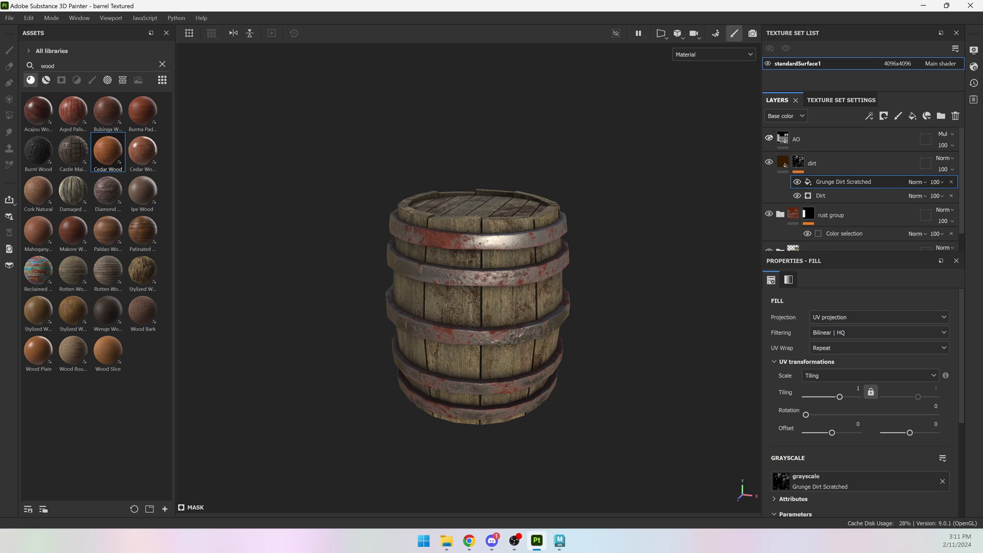
{"action": "left_click", "coordinate": [768, 138]}
{"action": "left_click", "coordinate": [768, 138]}
{"action": "left_click", "coordinate": [768, 162]}
{"action": "left_click", "coordinate": [769, 162]}
{"action": "left_click", "coordinate": [768, 214]}
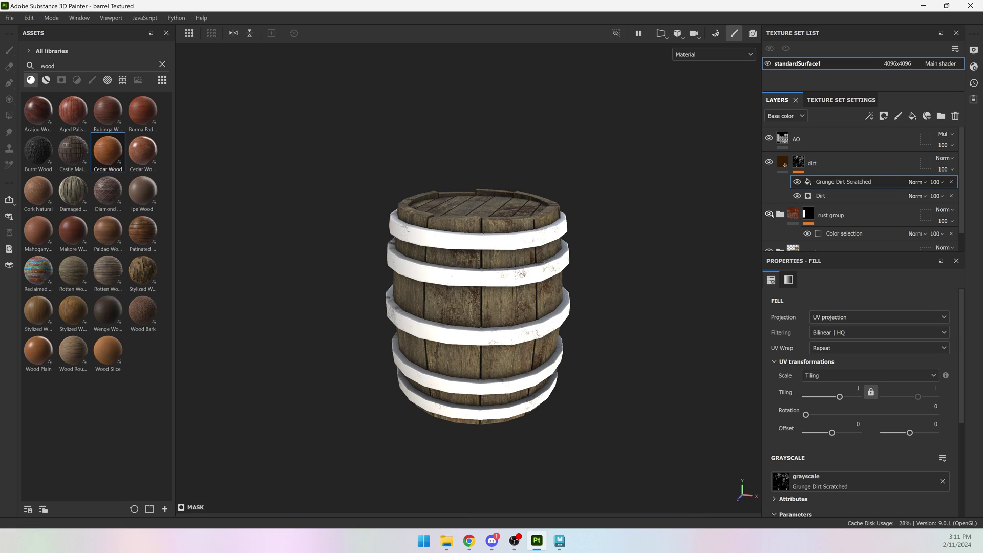
{"action": "left_click", "coordinate": [768, 214]}
{"action": "scroll", "coordinate": [770, 215], "scroll_direction": "down", "scroll_amount": 1}
{"action": "left_click", "coordinate": [768, 232]}
{"action": "left_click", "coordinate": [768, 232]}
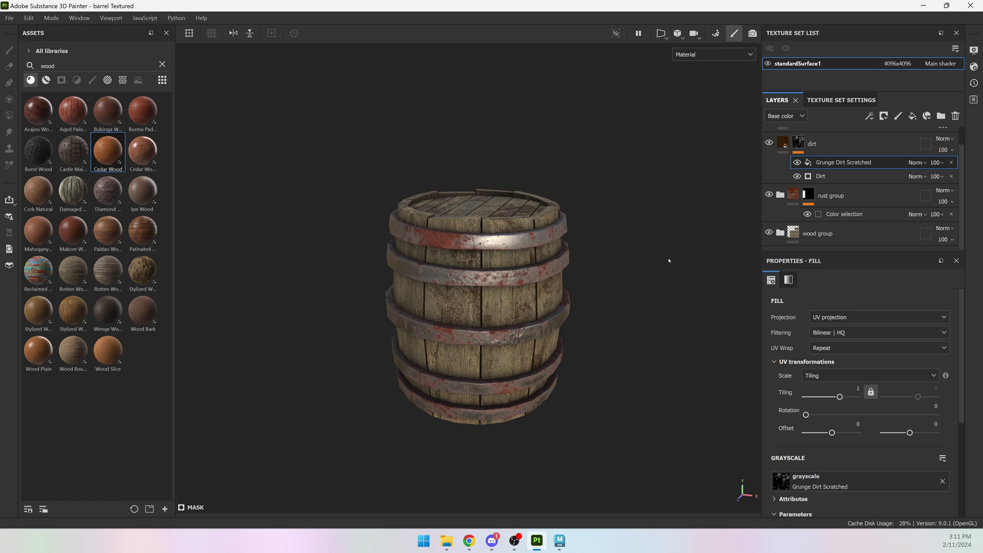
Step: Switch back to Maya and open the options for applying vertex color
{"action": "key", "text": "alt+Tab"}
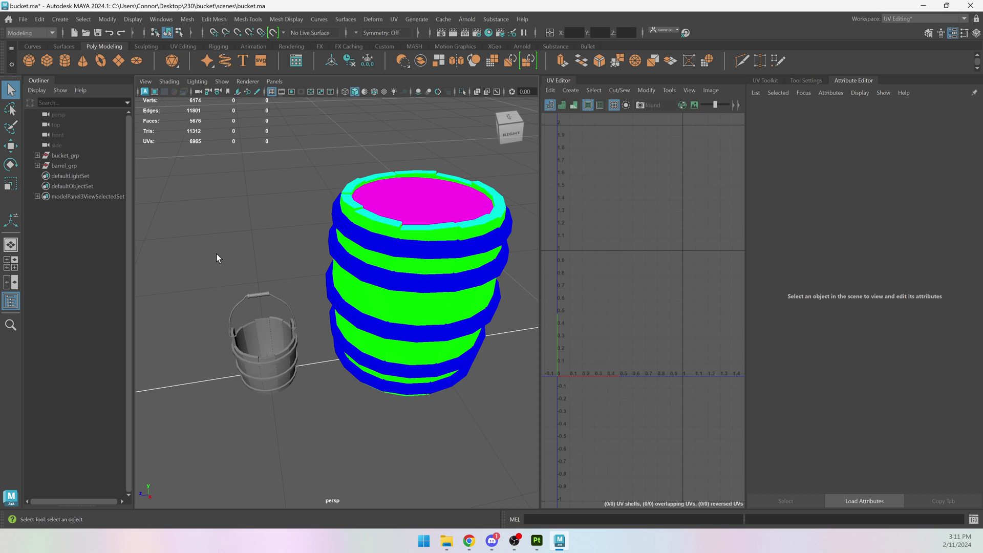
{"action": "left_click_drag", "start_coordinate": [216, 256], "coordinate": [354, 257], "text": "alt"}
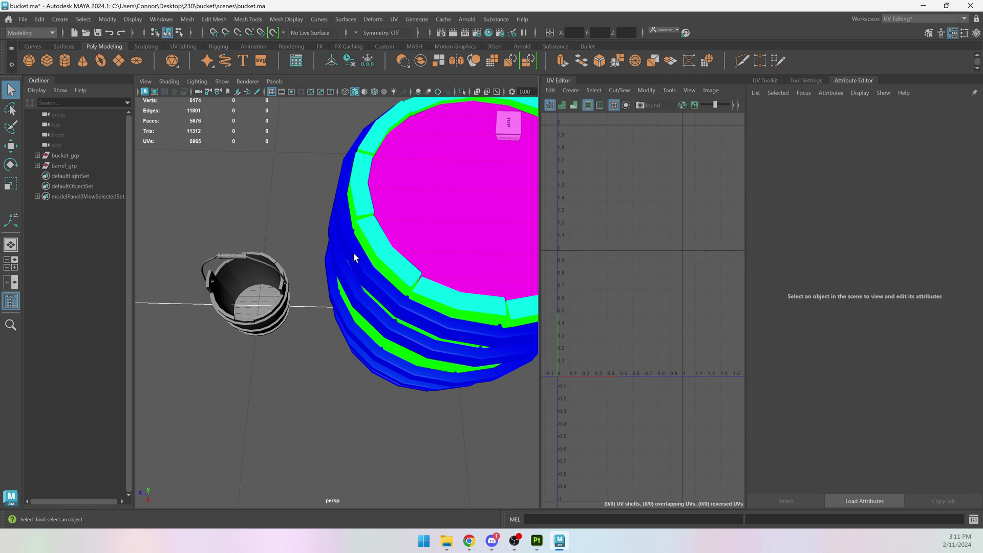
{"action": "left_click_drag", "start_coordinate": [300, 300], "coordinate": [330, 268], "text": "alt"}
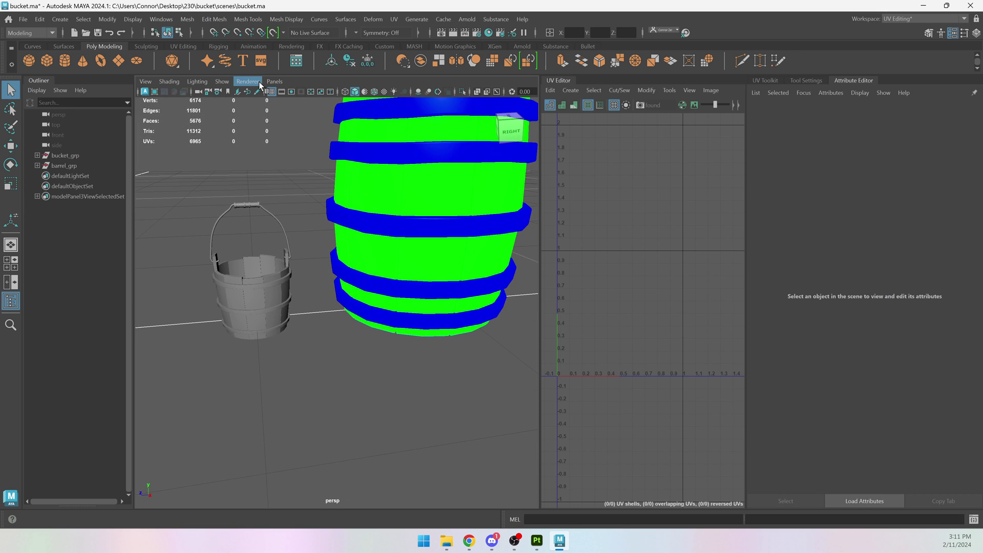
{"action": "left_click", "coordinate": [290, 20]}
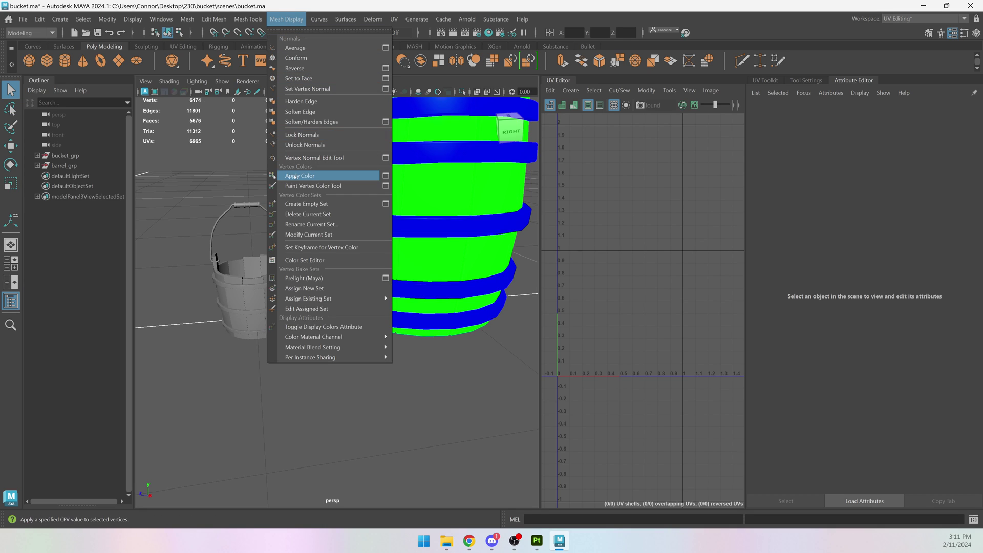
{"action": "left_click", "coordinate": [386, 176]}
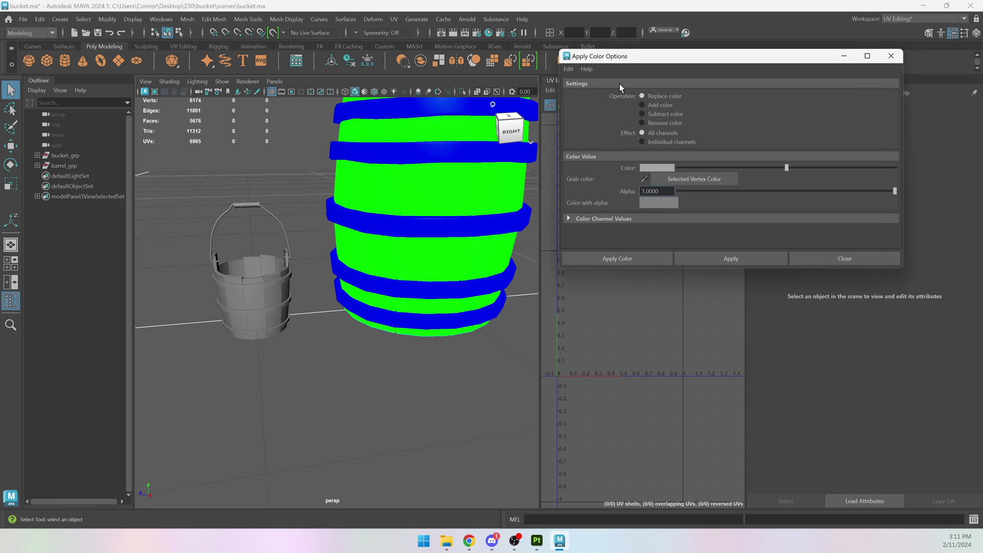
Step: Select all the wooden side boards of the bucket and apply pure green vertex color to them
{"action": "left_click_drag", "start_coordinate": [248, 328], "coordinate": [284, 310], "text": "alt"}
{"action": "right_click_drag", "start_coordinate": [284, 311], "coordinate": [357, 294], "text": "alt"}
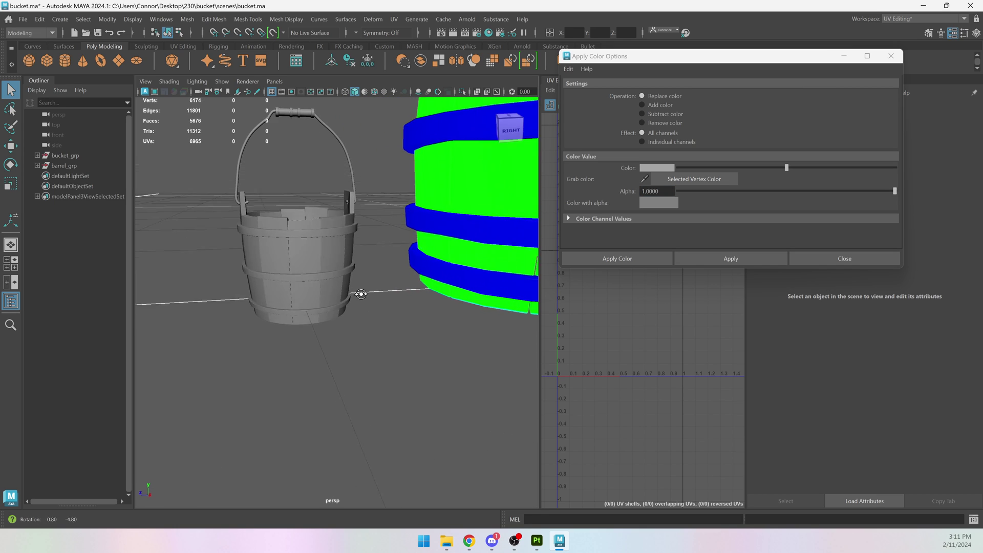
{"action": "middle_click_drag", "start_coordinate": [358, 294], "coordinate": [333, 237], "text": "alt"}
{"action": "left_click", "coordinate": [413, 199]}
{"action": "left_click", "coordinate": [323, 209]}
{"action": "left_click_drag", "start_coordinate": [363, 229], "coordinate": [188, 242]}
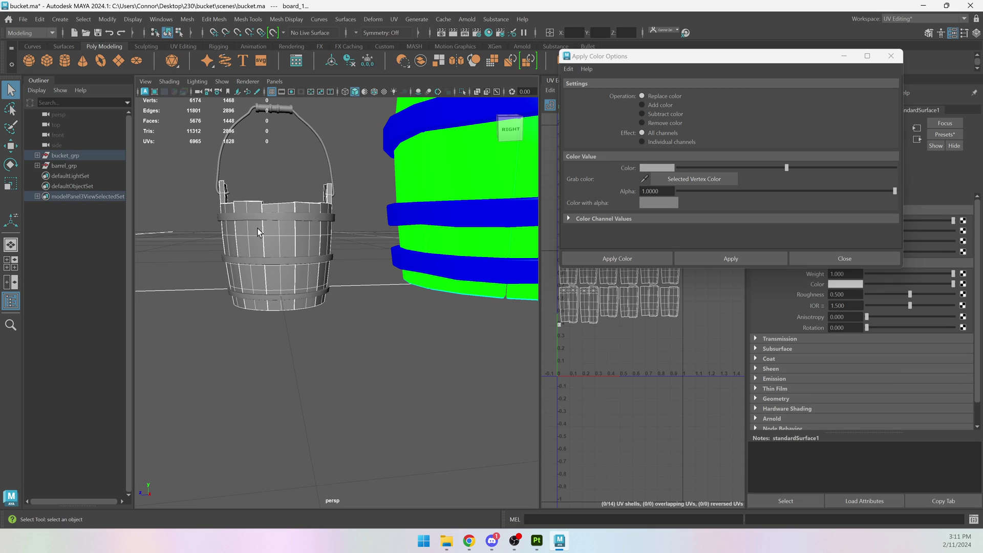
{"action": "left_click", "coordinate": [661, 169]}
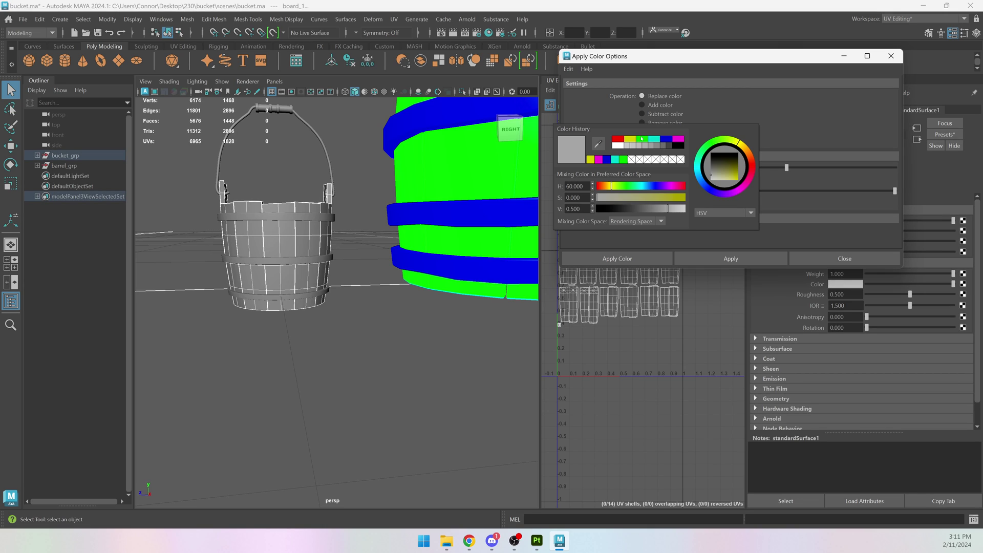
{"action": "left_click", "coordinate": [641, 138]}
{"action": "left_click", "coordinate": [727, 258]}
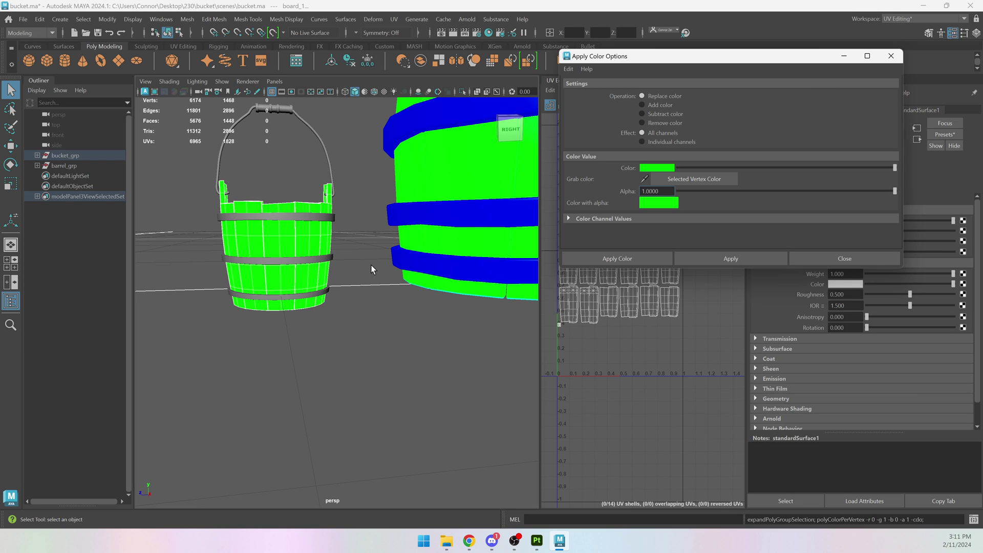
Step: Using the front view, select only the top and bottom end faces of the bucket's boards and apply cyan vertex color to them
{"action": "left_click_drag", "start_coordinate": [370, 265], "coordinate": [324, 217], "text": "alt"}
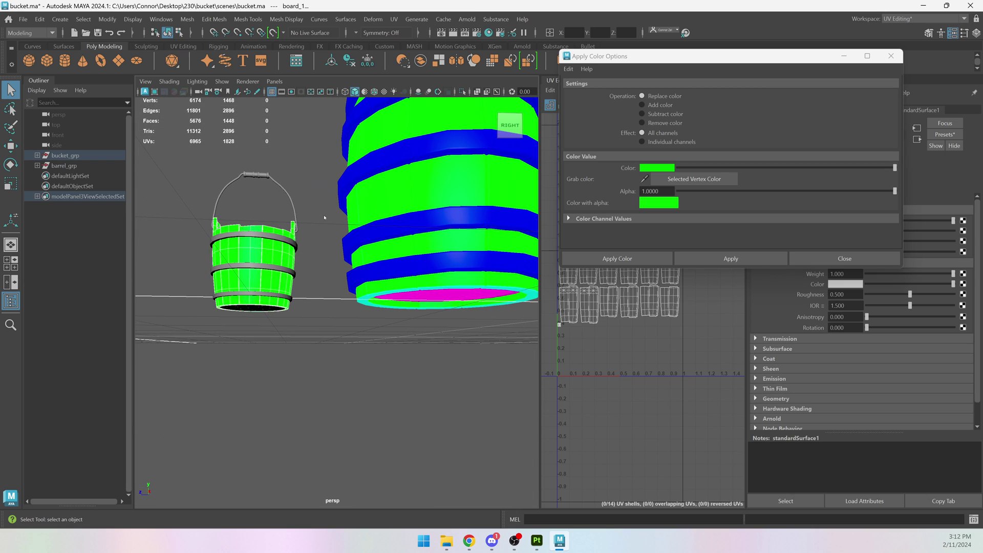
{"action": "key", "text": "space"}
{"action": "key", "text": "space"}
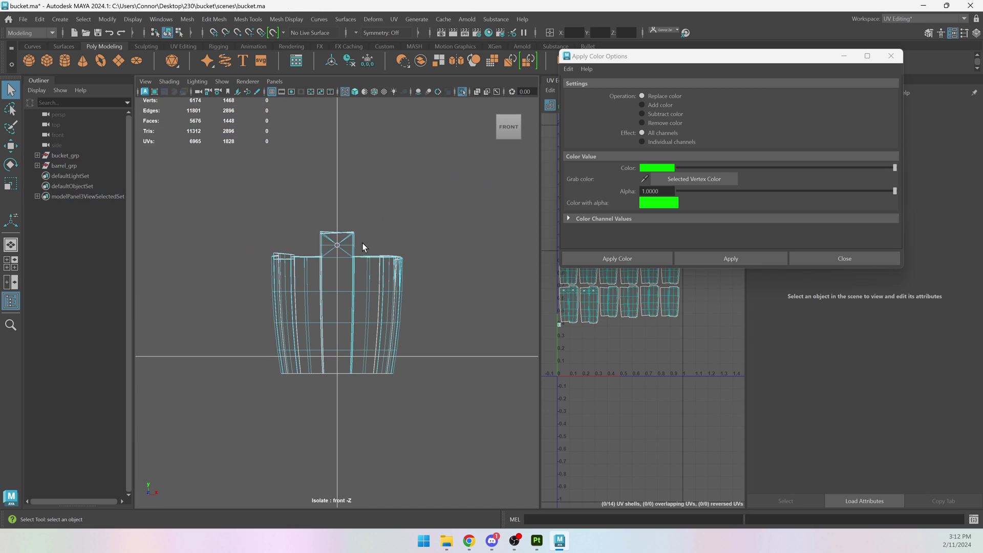
{"action": "left_click_drag", "start_coordinate": [197, 180], "coordinate": [432, 283]}
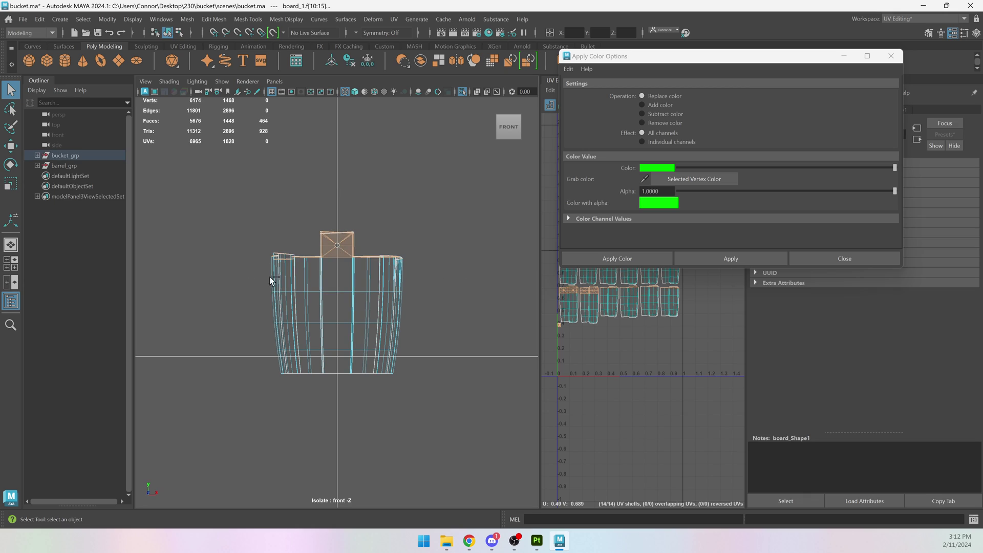
{"action": "left_click_drag", "start_coordinate": [376, 236], "coordinate": [306, 284], "text": "ctrl"}
{"action": "left_click_drag", "start_coordinate": [267, 357], "coordinate": [417, 420], "text": "shift"}
{"action": "left_click_drag", "start_coordinate": [439, 313], "coordinate": [276, 352], "text": "ctrl"}
{"action": "key", "text": "space"}
{"action": "key", "text": "space"}
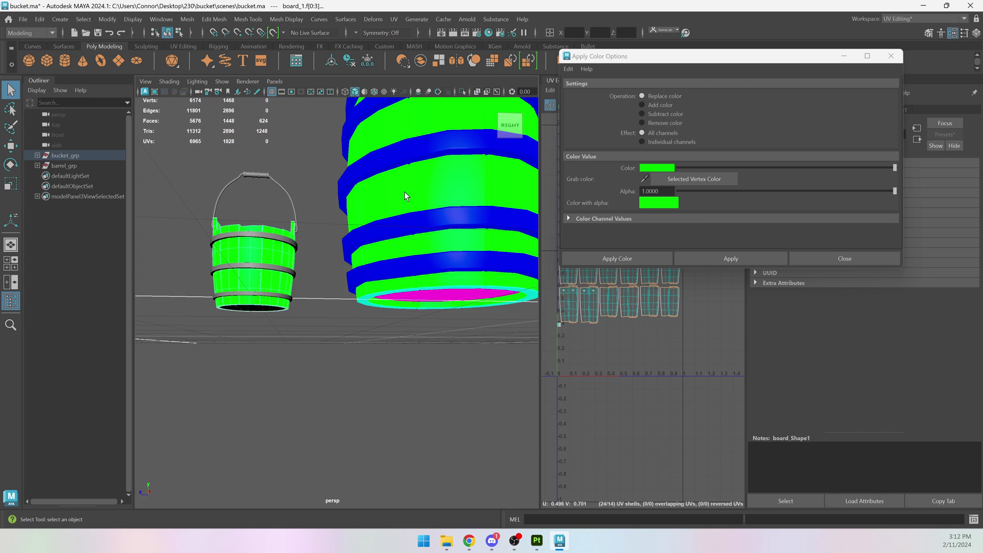
{"action": "left_click_drag", "start_coordinate": [404, 192], "coordinate": [363, 248], "text": "alt"}
{"action": "right_click_drag", "start_coordinate": [363, 248], "coordinate": [384, 285], "text": "alt"}
{"action": "middle_click_drag", "start_coordinate": [267, 271], "coordinate": [403, 268], "text": "alt"}
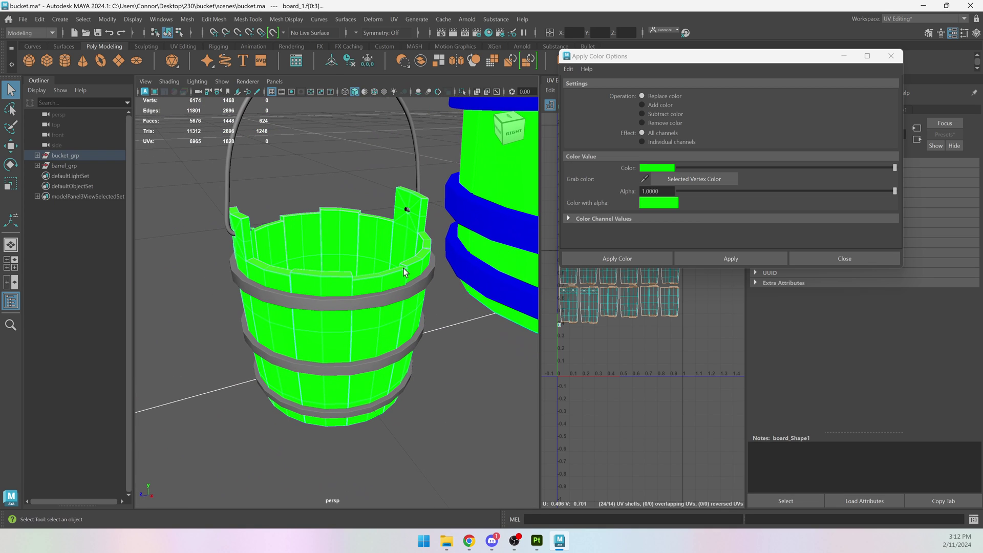
{"action": "left_click", "coordinate": [657, 169]}
{"action": "left_click", "coordinate": [650, 138]}
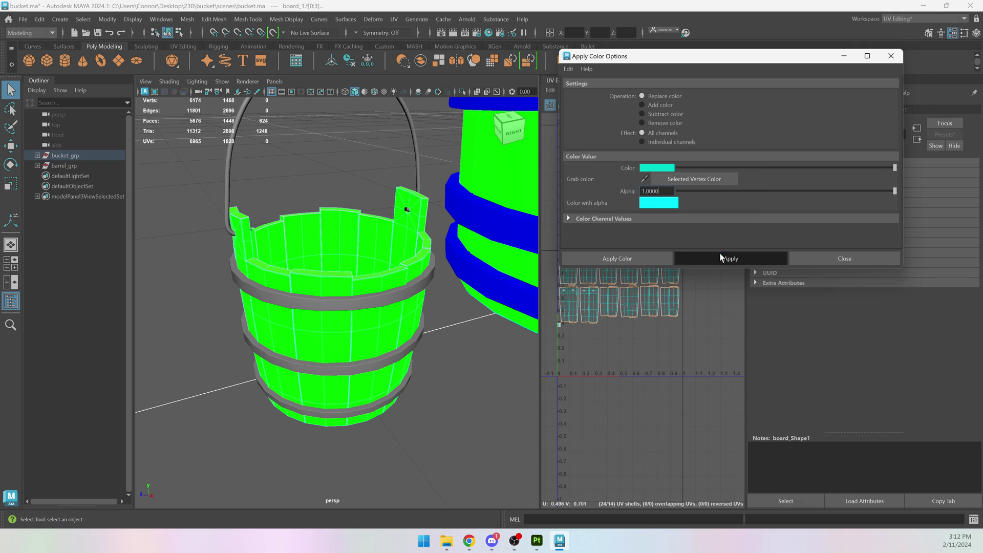
{"action": "left_click", "coordinate": [730, 258]}
{"action": "left_click", "coordinate": [656, 168]}
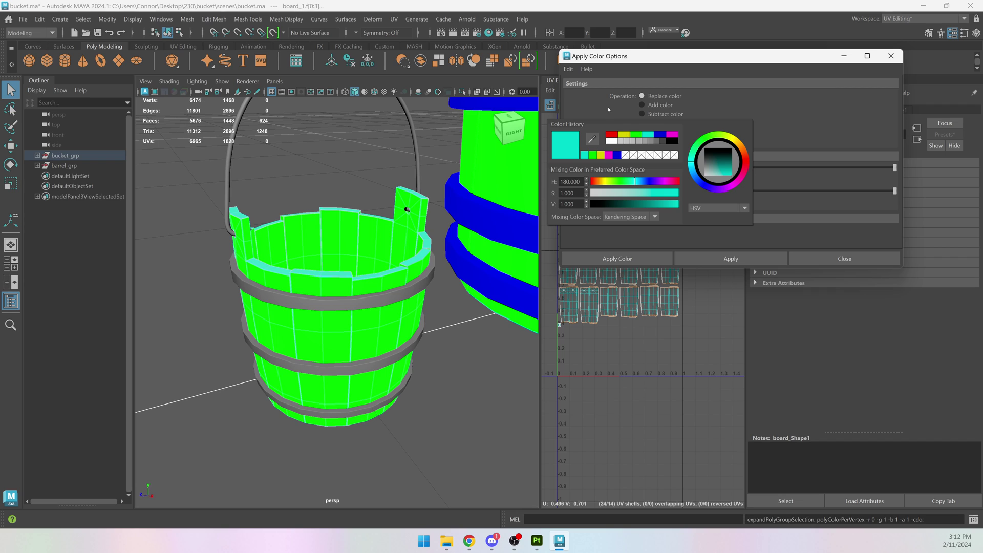
Step: Apply blue vertex color to the bucket's wire handle and its three metal rings
{"action": "middle_click_drag", "start_coordinate": [356, 260], "coordinate": [339, 300], "text": "alt"}
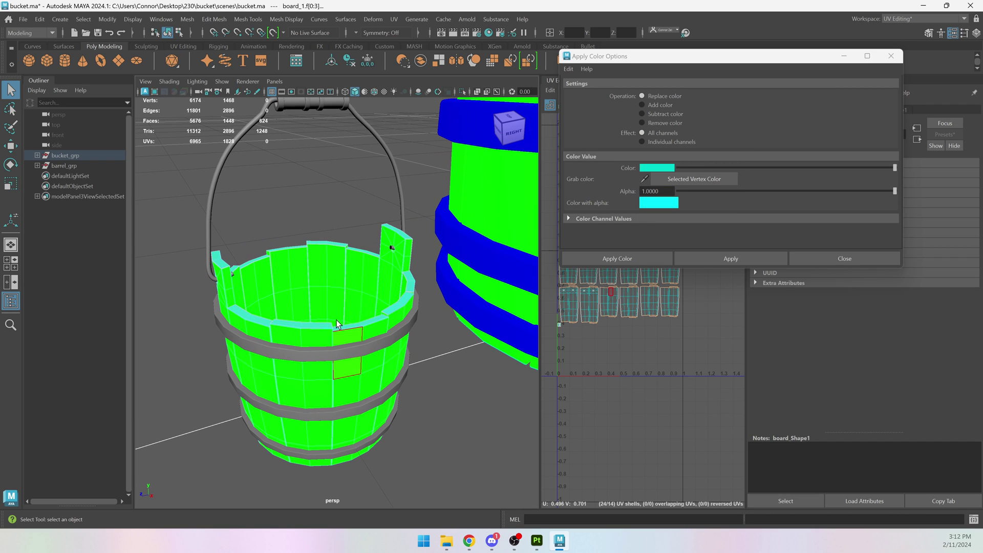
{"action": "middle_click_drag", "start_coordinate": [356, 261], "coordinate": [308, 291], "text": "alt"}
{"action": "left_click", "coordinate": [357, 169]}
{"action": "left_click_drag", "start_coordinate": [369, 139], "coordinate": [336, 168]}
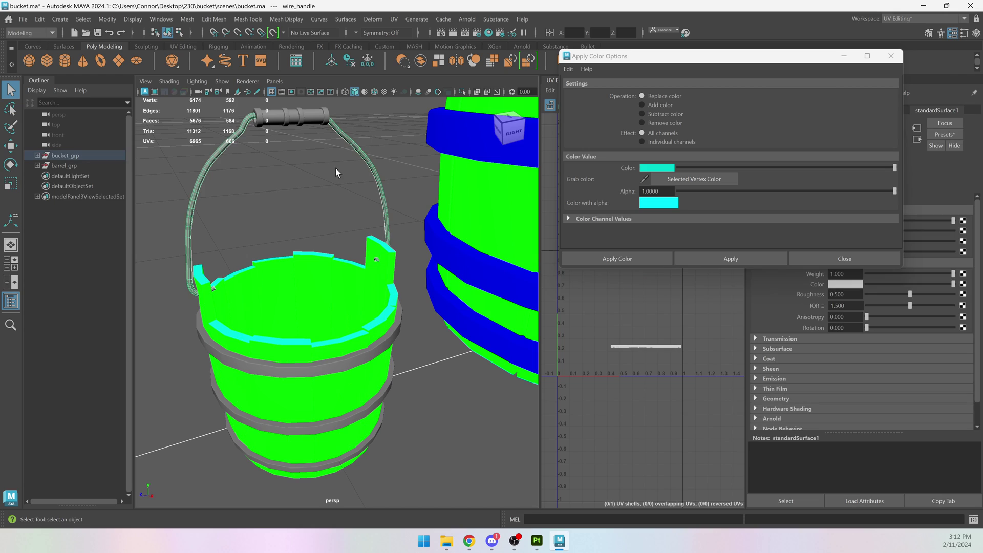
{"action": "left_click", "coordinate": [361, 372]}
{"action": "left_click", "coordinate": [379, 412], "text": "shift"}
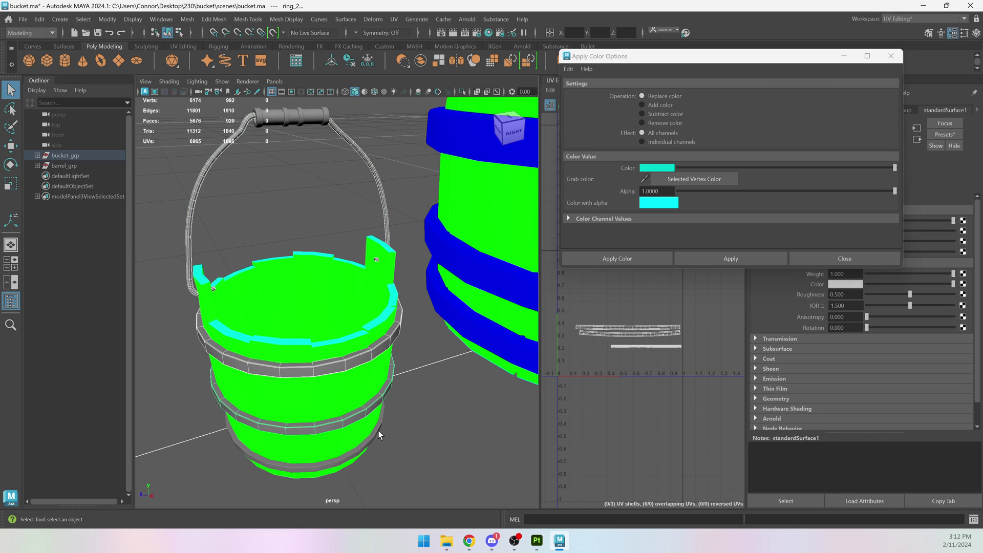
{"action": "left_click", "coordinate": [379, 434], "text": "shift"}
{"action": "left_click", "coordinate": [662, 168]}
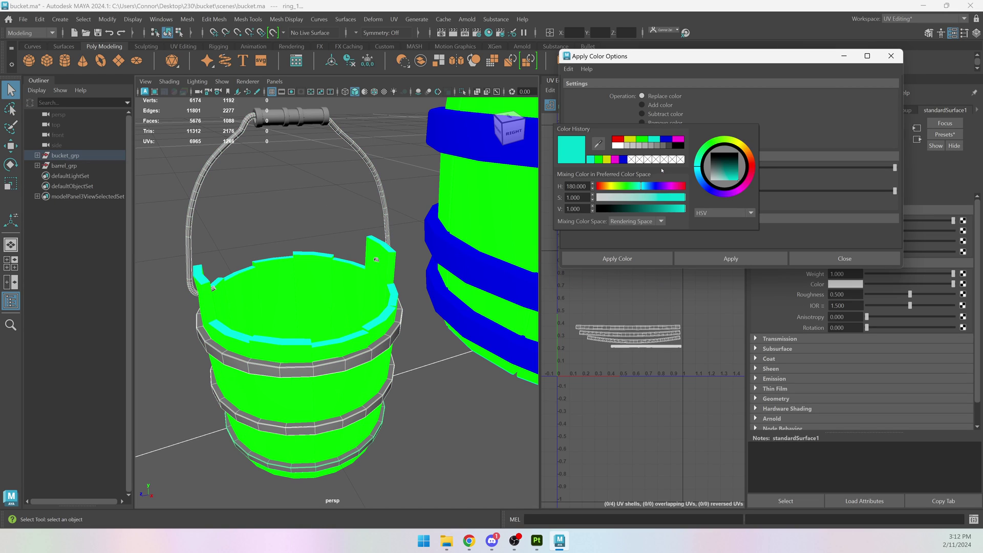
{"action": "left_click", "coordinate": [667, 139]}
{"action": "left_click", "coordinate": [708, 253]}
{"action": "left_click", "coordinate": [373, 208]}
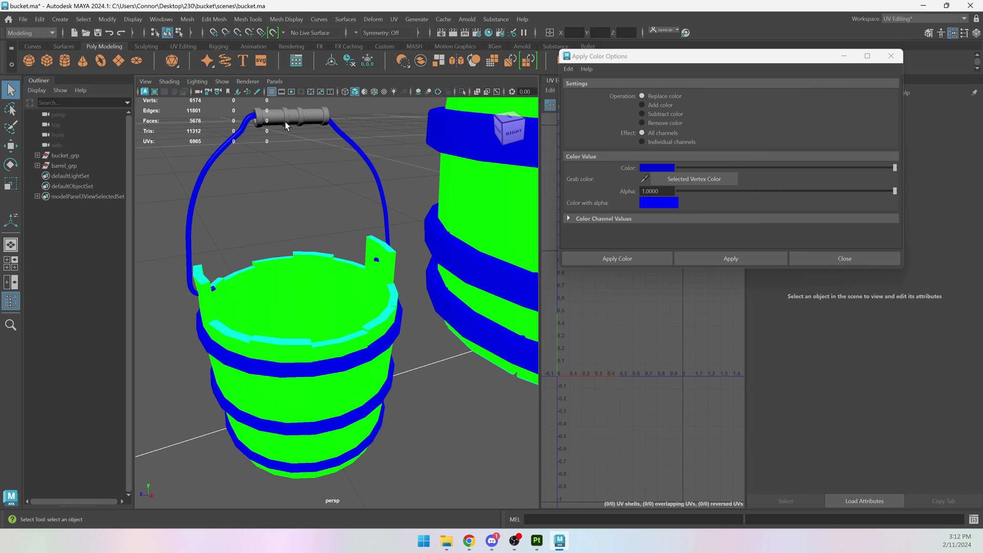
Step: Apply red vertex color to the wooden grip at the top of the bucket's handle
{"action": "left_click", "coordinate": [285, 126]}
{"action": "middle_click_drag", "start_coordinate": [285, 125], "coordinate": [152, 348], "text": "alt"}
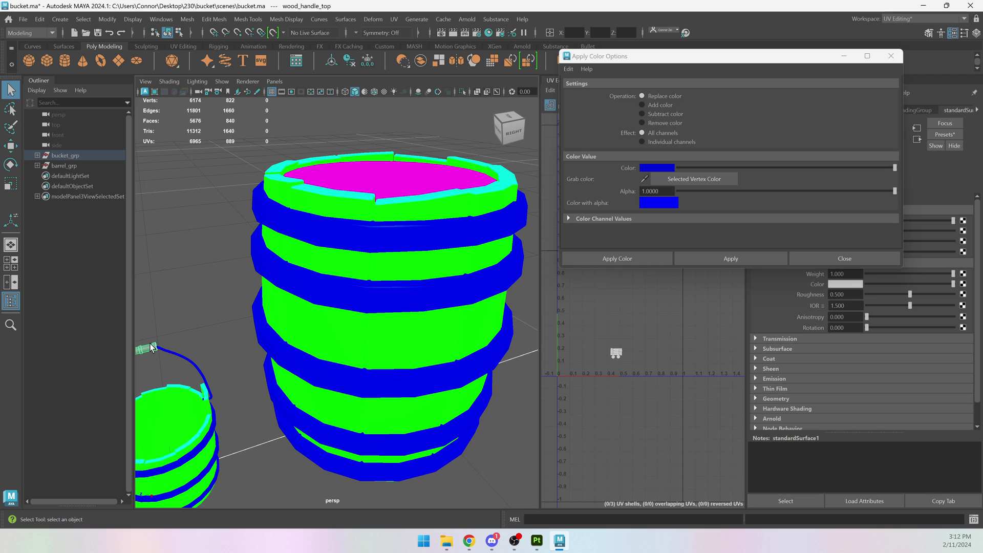
{"action": "middle_click_drag", "start_coordinate": [248, 295], "coordinate": [295, 279], "text": "alt"}
{"action": "left_click", "coordinate": [649, 169]}
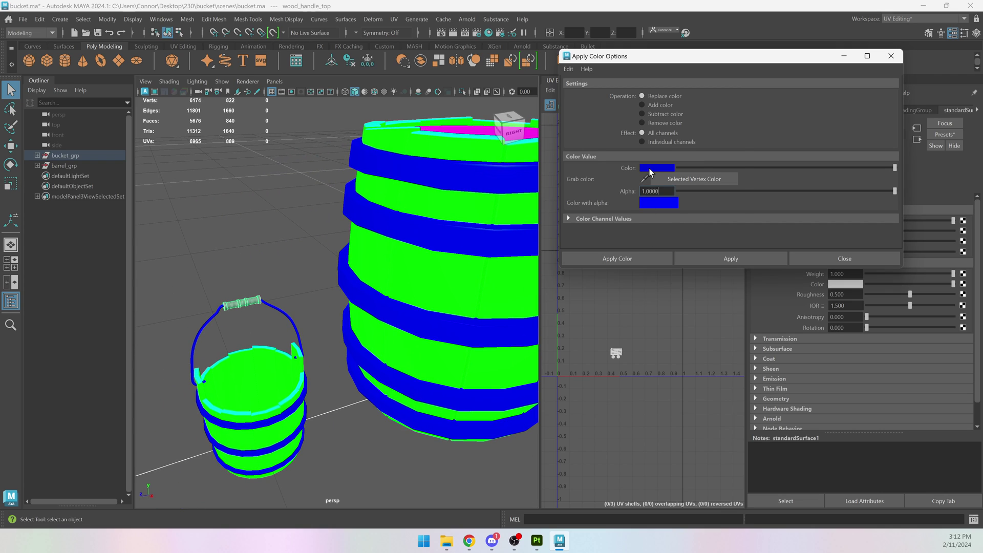
{"action": "left_click", "coordinate": [649, 169]}
{"action": "left_click", "coordinate": [607, 139]}
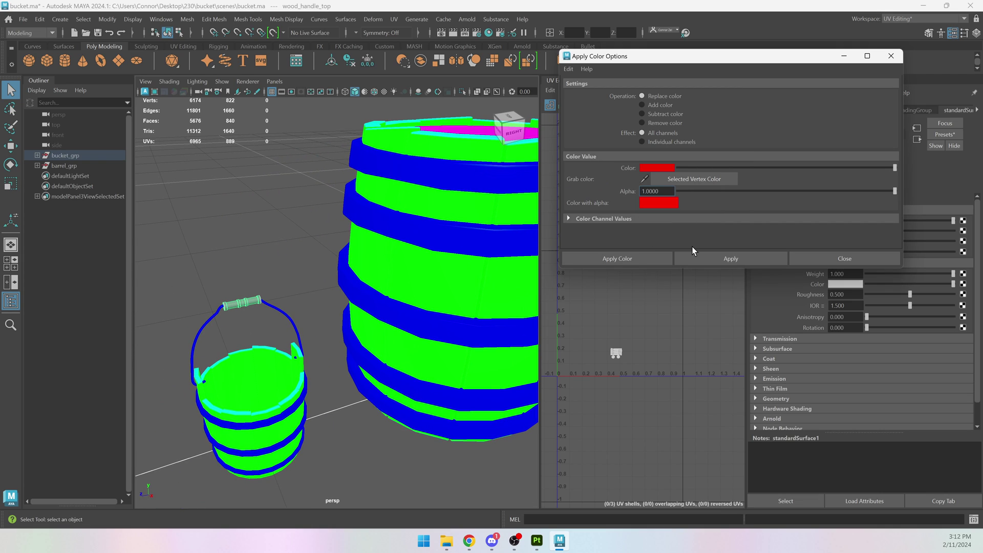
{"action": "left_click", "coordinate": [731, 258]}
{"action": "left_click", "coordinate": [264, 337]}
Step: Apply magenta vertex color to the boards forming the bucket's bottom, and clear the selection
{"action": "middle_click_drag", "start_coordinate": [282, 401], "coordinate": [358, 292], "text": "alt"}
{"action": "left_click_drag", "start_coordinate": [358, 291], "coordinate": [277, 327], "text": "alt"}
{"action": "left_click", "coordinate": [293, 368]}
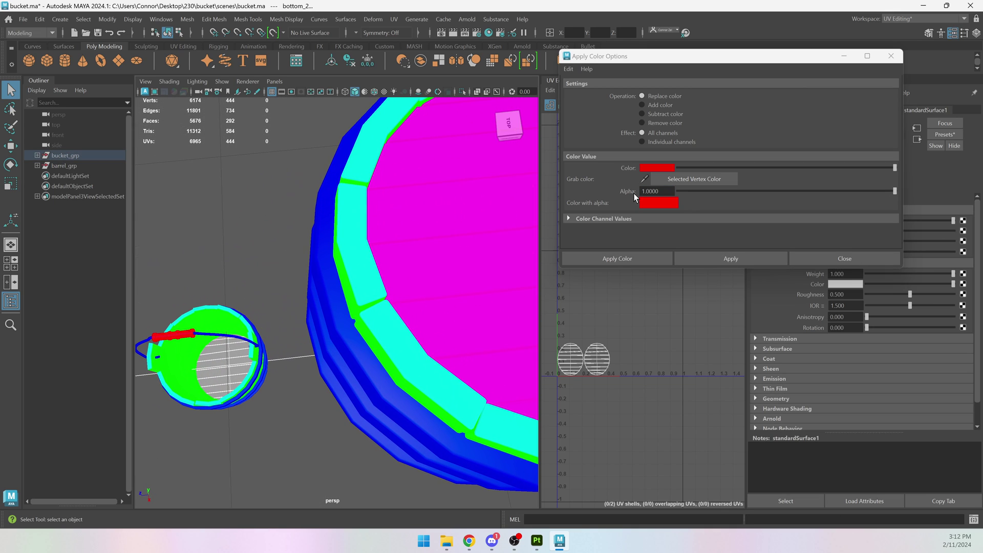
{"action": "left_click", "coordinate": [657, 167]}
{"action": "left_click", "coordinate": [679, 138]}
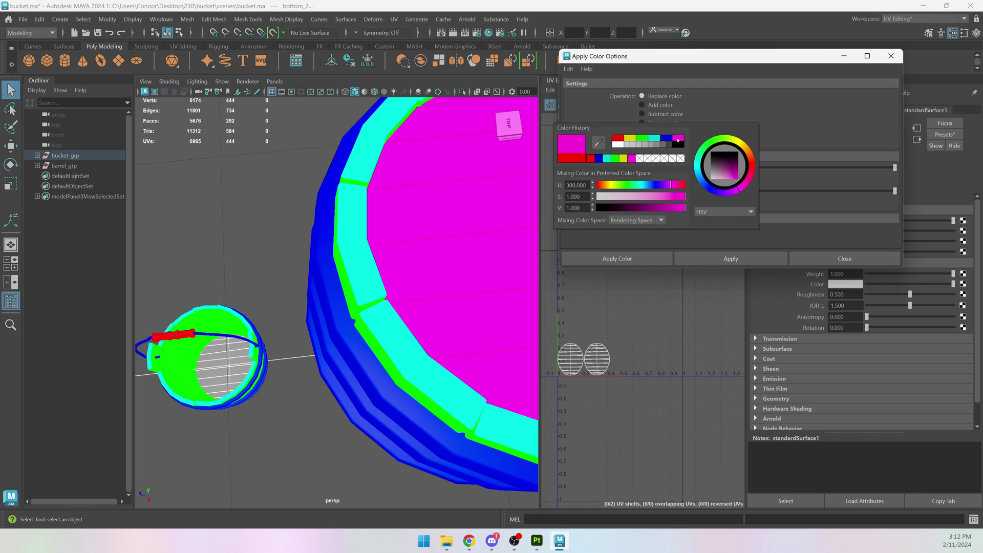
{"action": "left_click", "coordinate": [720, 258]}
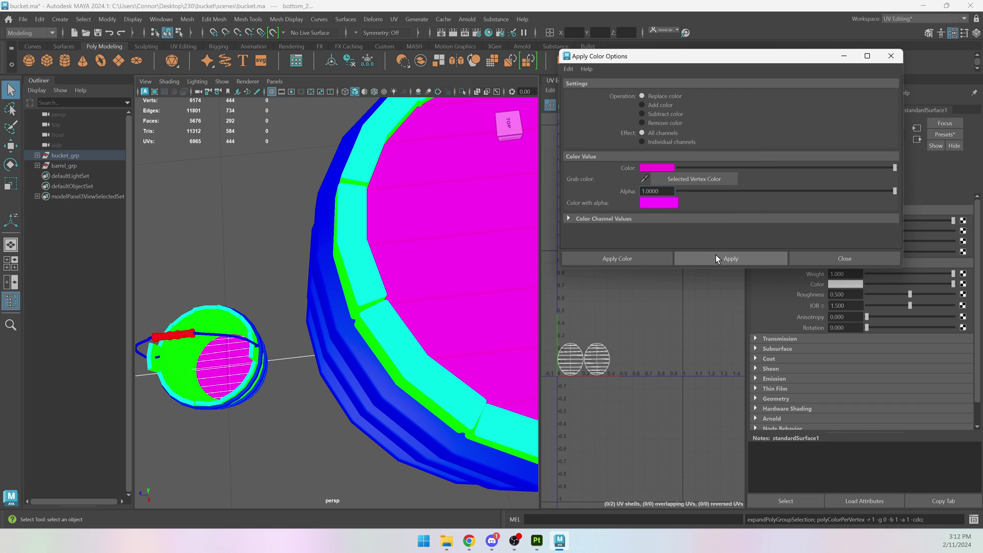
{"action": "left_click", "coordinate": [256, 231]}
{"action": "left_click_drag", "start_coordinate": [256, 231], "coordinate": [274, 222], "text": "alt"}
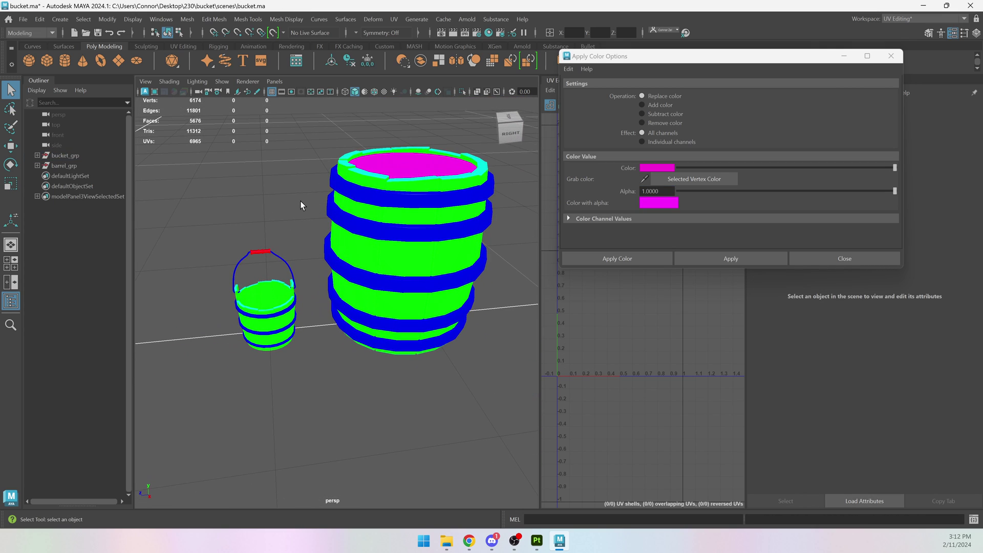
Step: Close the Apply Color options and compare which material is assigned to the bucket and to the barrel
{"action": "left_click", "coordinate": [296, 309]}
{"action": "key", "text": "3"}
{"action": "key", "text": "w"}
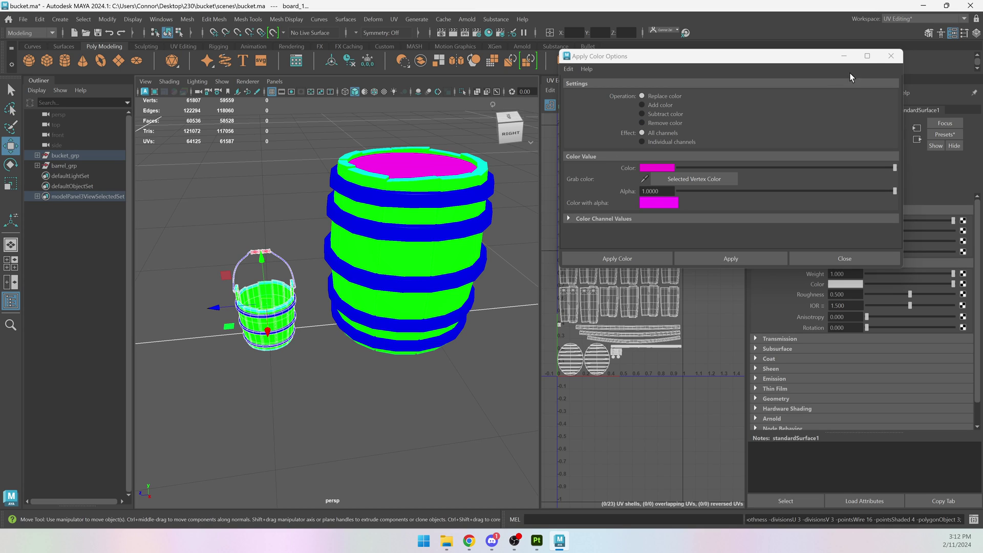
{"action": "left_click", "coordinate": [890, 55]}
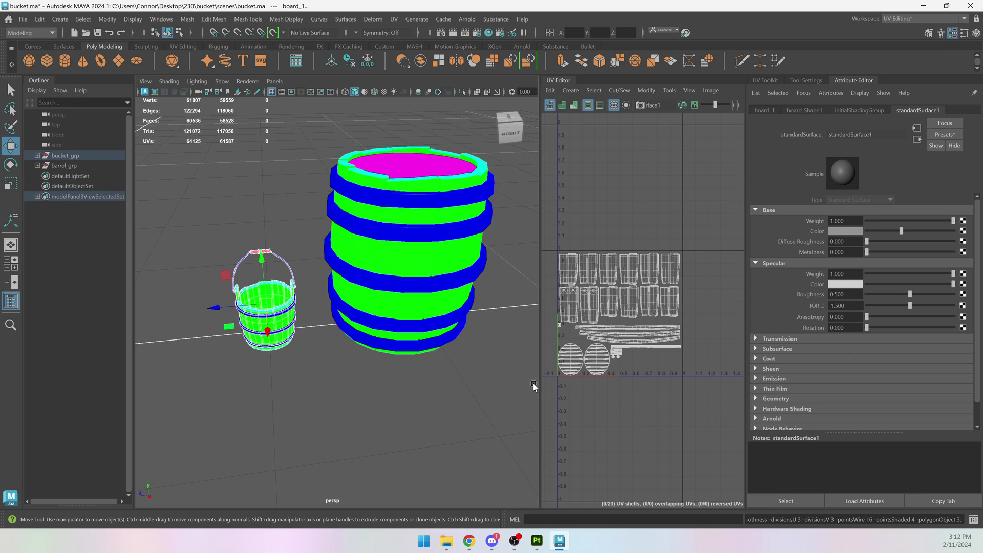
{"action": "left_click", "coordinate": [449, 303]}
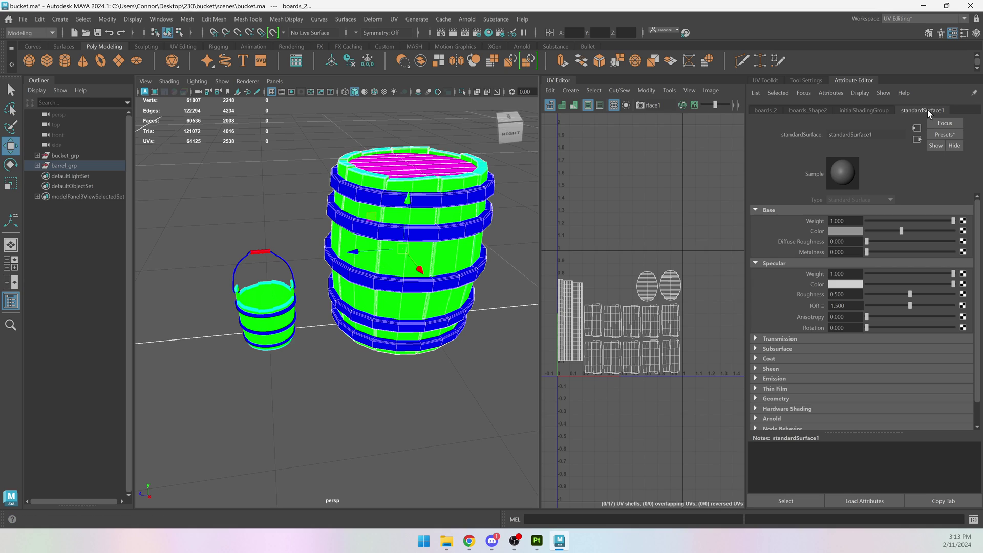
Step: Export only the bucket's parts as bucket 2.fbx into the 320 Painter Tips folder
{"action": "left_click_drag", "start_coordinate": [302, 217], "coordinate": [165, 393]}
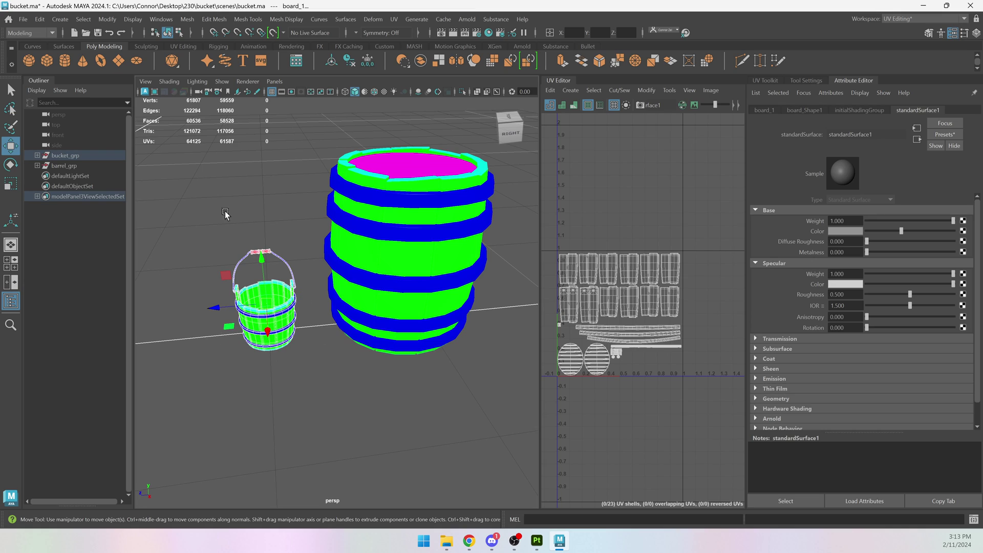
{"action": "left_click", "coordinate": [24, 18]}
{"action": "left_click", "coordinate": [76, 154]}
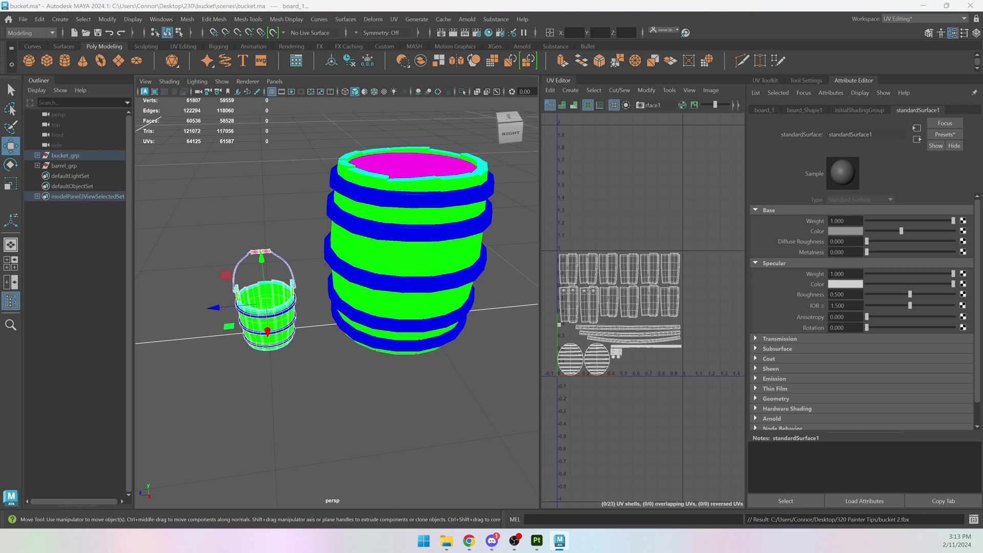
Step: Switch to Substance 3D Painter and look through the textured barrel's baked mesh maps, ending in the material view
{"action": "key", "text": "alt+Tab"}
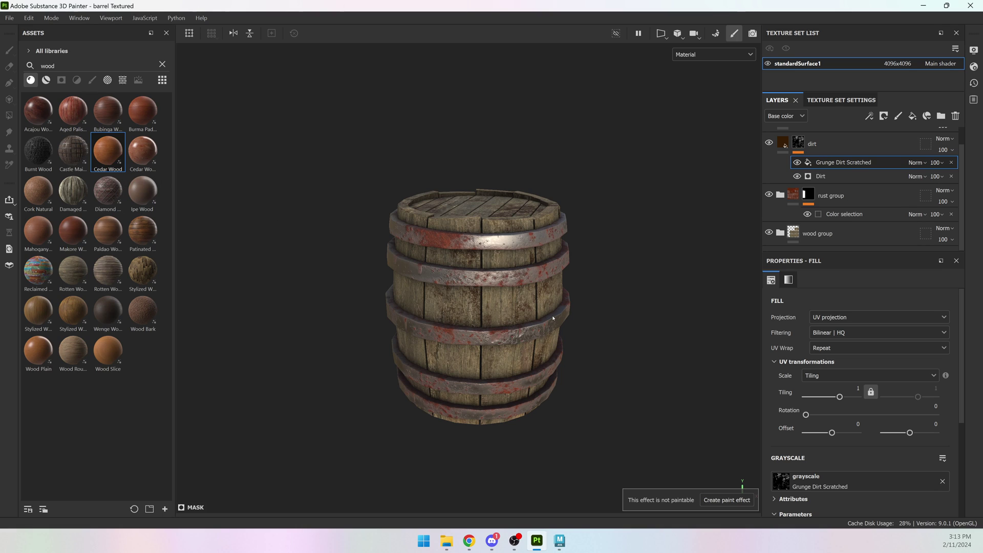
{"action": "key", "text": "b"}
{"action": "key", "text": "b"}
{"action": "key", "text": "b"}
{"action": "key", "text": "b"}
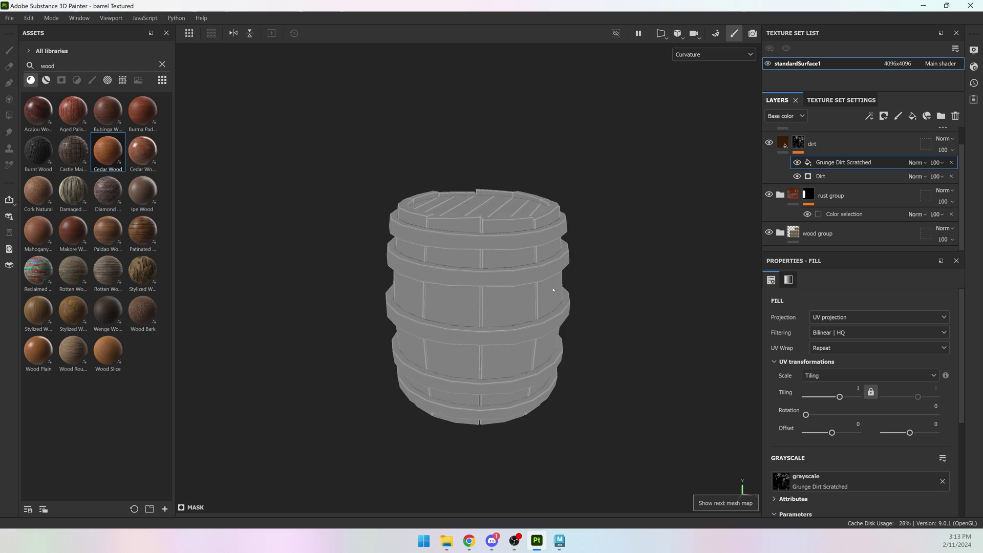
{"action": "key", "text": "b"}
{"action": "key", "text": "m"}
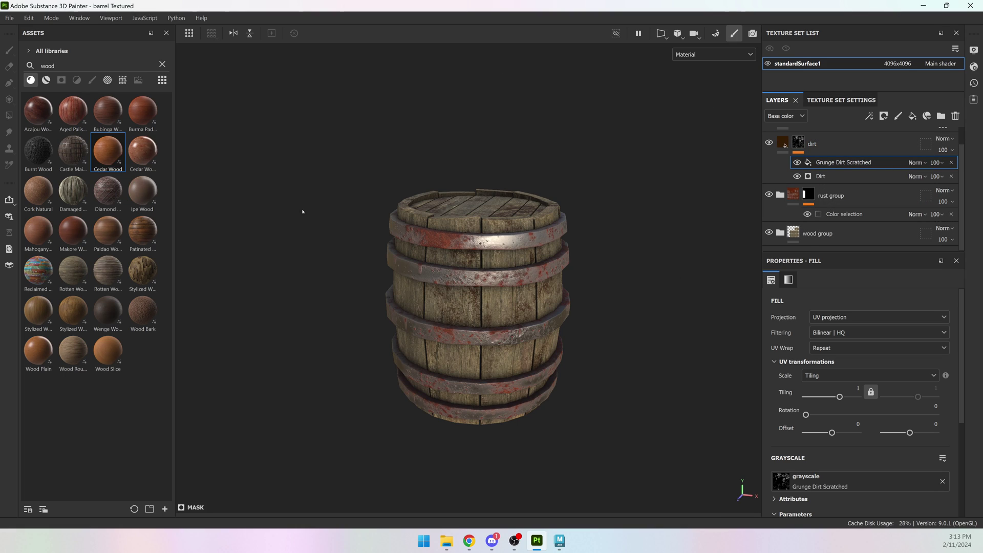
Step: Replace the project's mesh with bucket 2.fbx, turning off the preservation of stroke positions on the mesh
{"action": "left_click", "coordinate": [29, 18]}
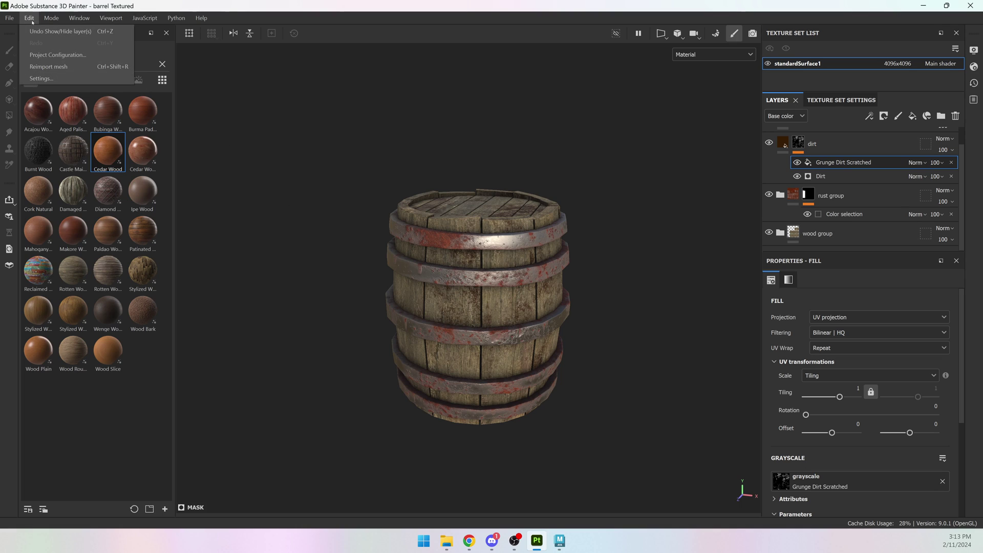
{"action": "left_click", "coordinate": [57, 55]}
{"action": "left_click", "coordinate": [577, 179]}
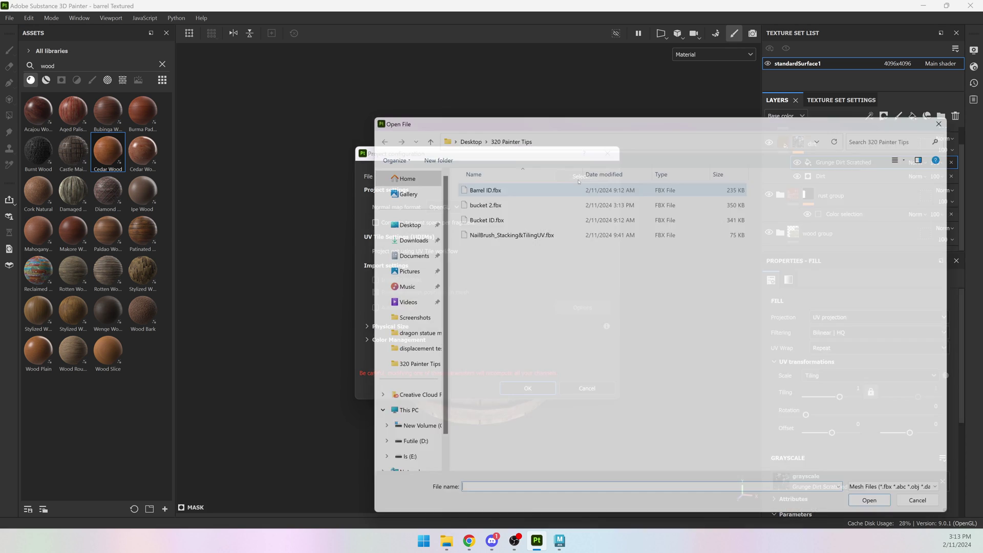
{"action": "double_click", "coordinate": [489, 200]}
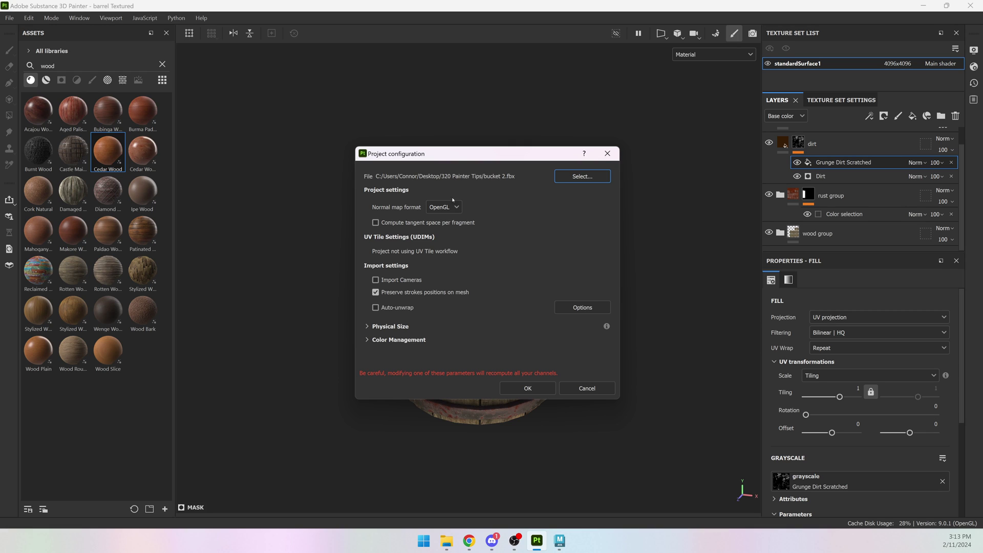
{"action": "left_click_drag", "start_coordinate": [450, 159], "coordinate": [172, 83]}
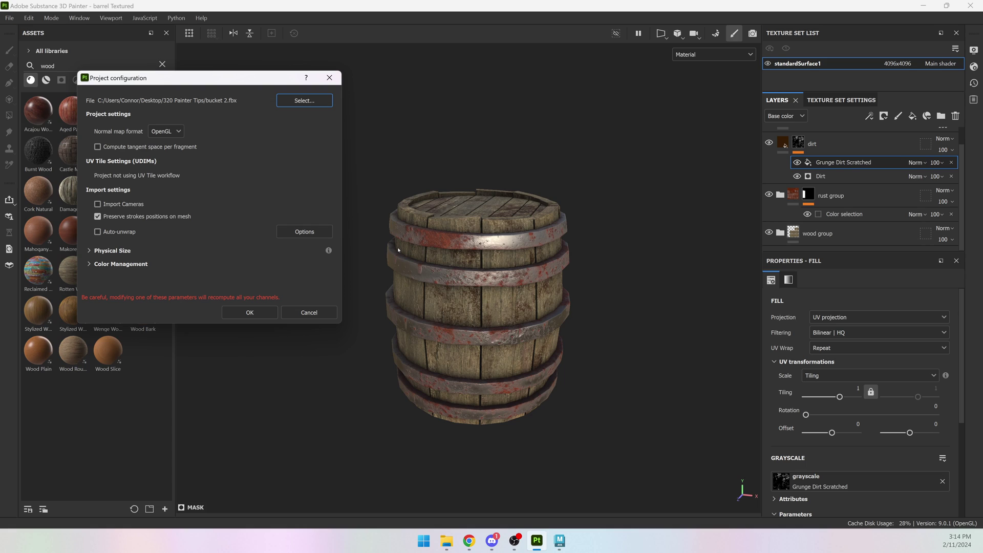
{"action": "left_click", "coordinate": [98, 216]}
{"action": "left_click", "coordinate": [256, 318]}
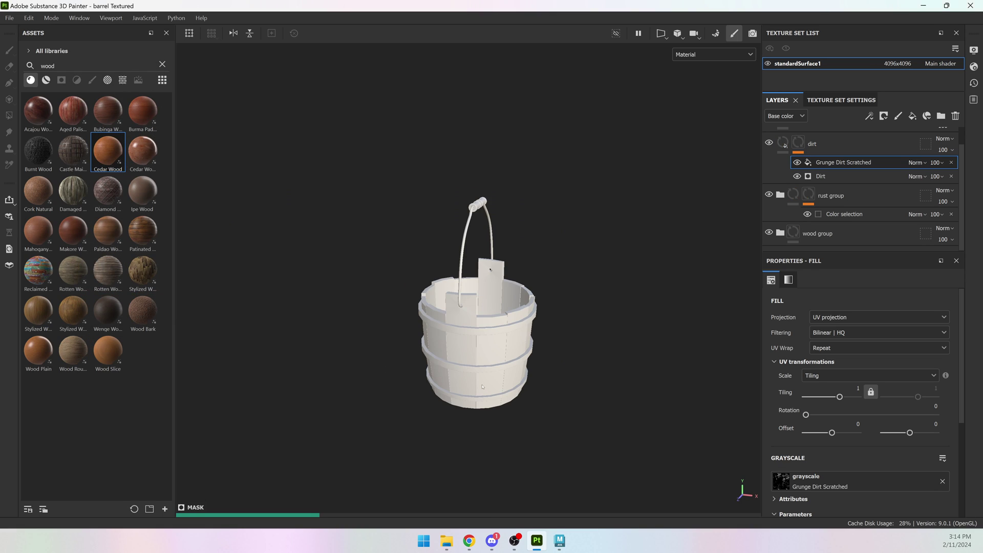
Step: Inspect the imported bucket with the barrel's old Normal and ID maps, and return to the material view
{"action": "scroll", "coordinate": [393, 331], "scroll_direction": "up", "scroll_amount": 2}
{"action": "left_click_drag", "start_coordinate": [393, 331], "coordinate": [348, 328], "text": "alt"}
{"action": "middle_click_drag", "start_coordinate": [408, 318], "coordinate": [452, 357], "text": "alt"}
{"action": "scroll", "coordinate": [412, 327], "scroll_direction": "up", "scroll_amount": 1}
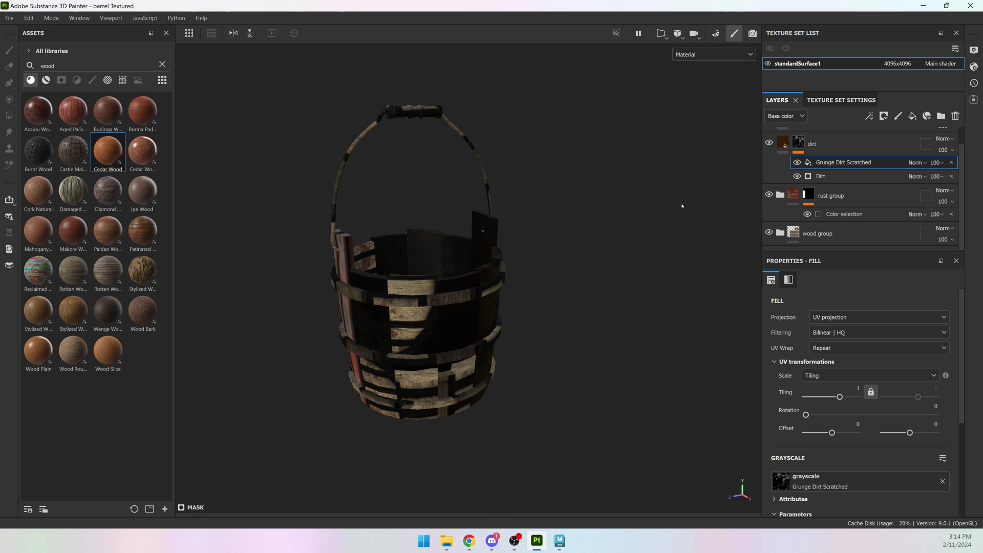
{"action": "key", "text": "b"}
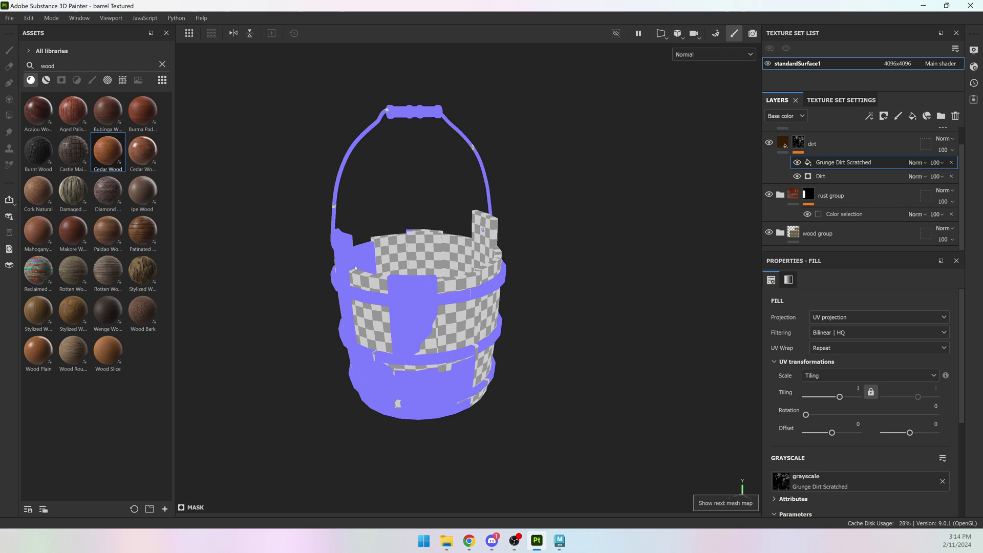
{"action": "key", "text": "b"}
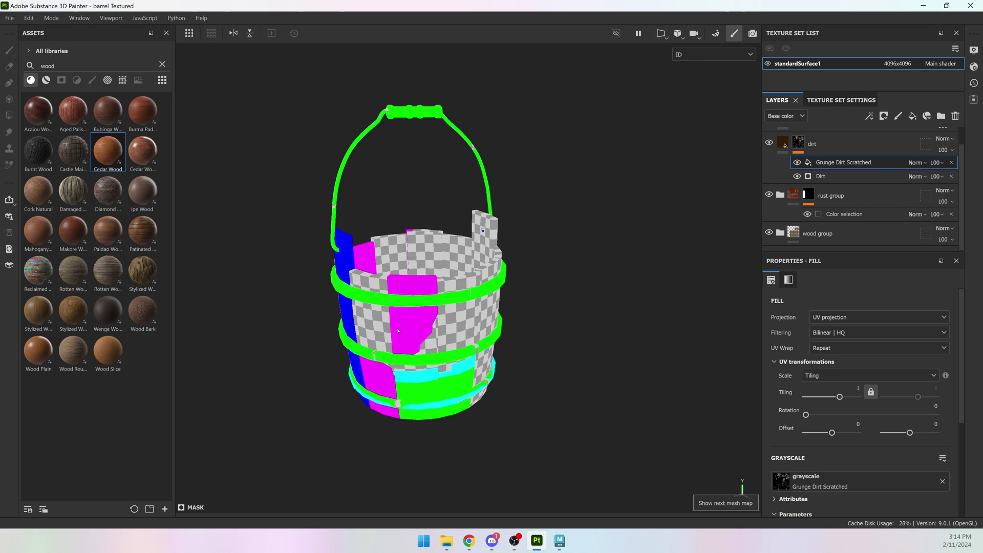
{"action": "key", "text": "m"}
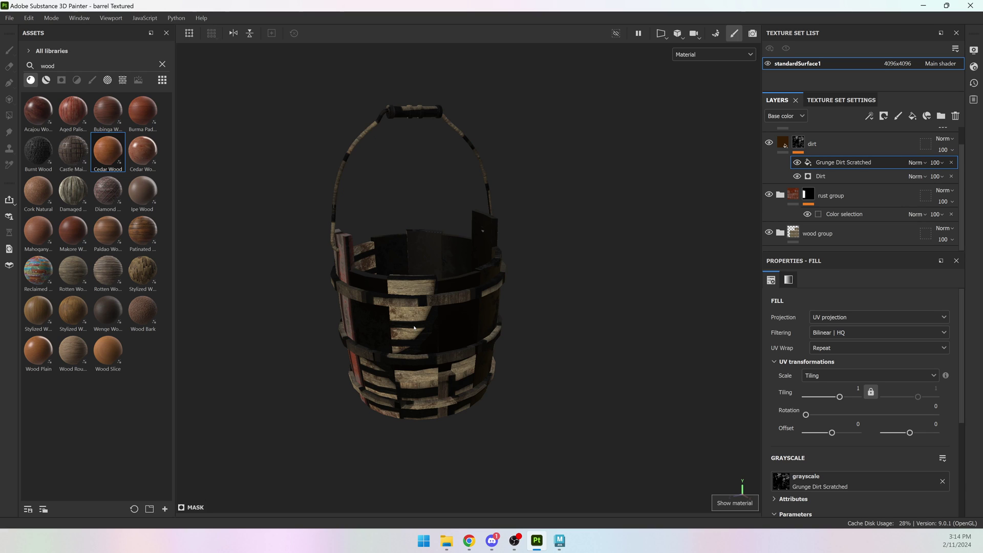
Step: Set up mesh map baking to use the low poly mesh as high poly, with Vertex Color as the ID color source
{"action": "left_click", "coordinate": [716, 33]}
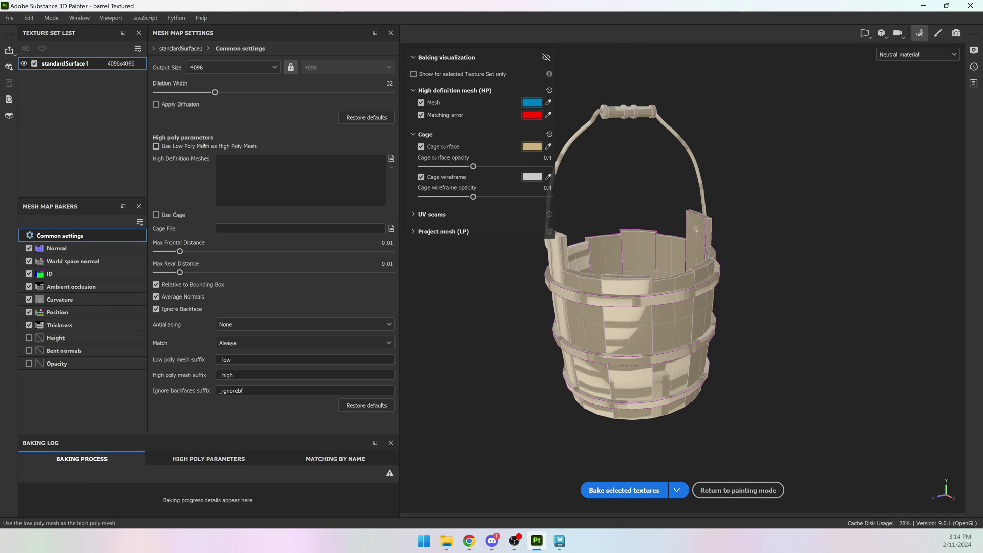
{"action": "left_click", "coordinate": [245, 147]}
{"action": "left_click", "coordinate": [59, 277]}
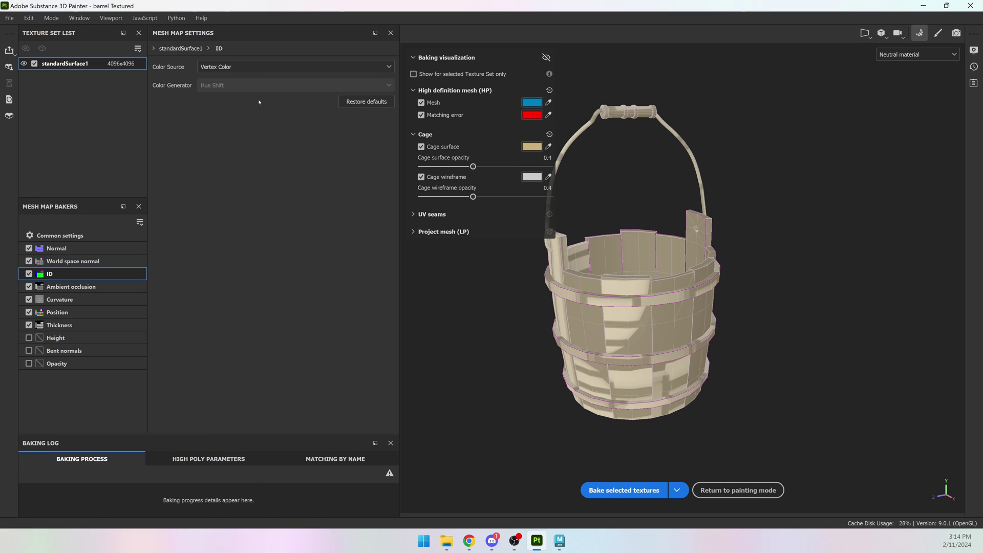
{"action": "left_click", "coordinate": [228, 67]}
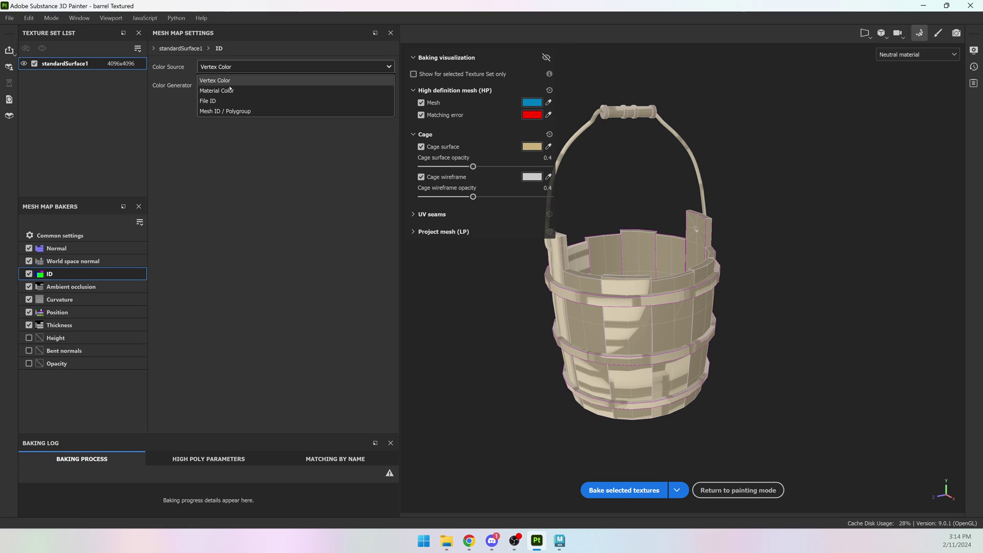
{"action": "left_click", "coordinate": [230, 90]}
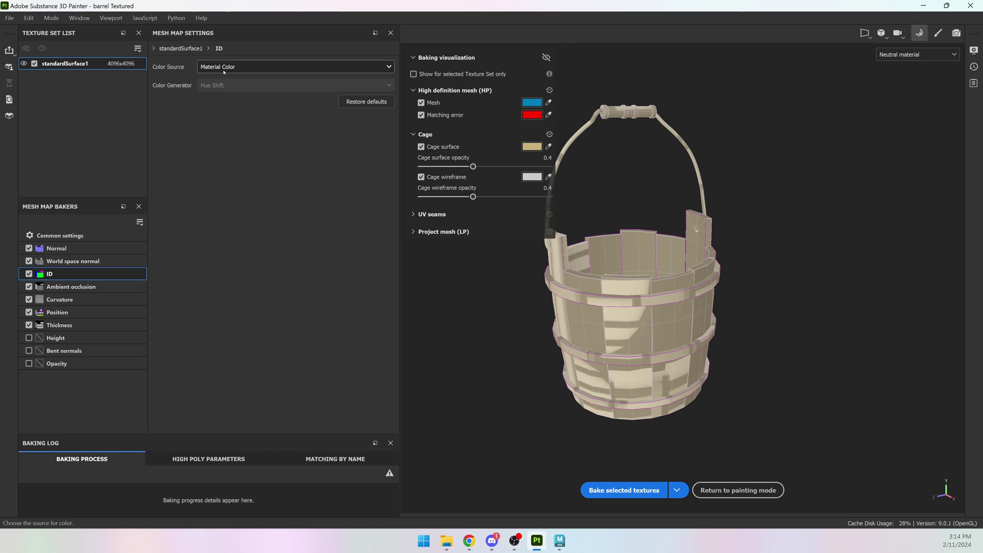
{"action": "left_click", "coordinate": [230, 67]}
{"action": "left_click", "coordinate": [230, 80]}
Step: Bake the selected mesh maps for the bucket and return to painting mode
{"action": "left_click", "coordinate": [53, 234]}
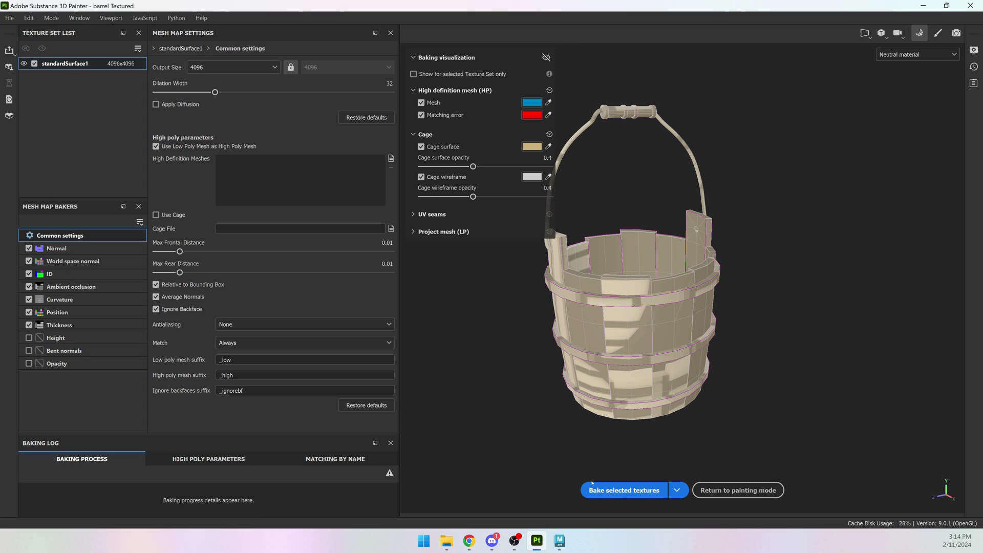
{"action": "left_click", "coordinate": [621, 490]}
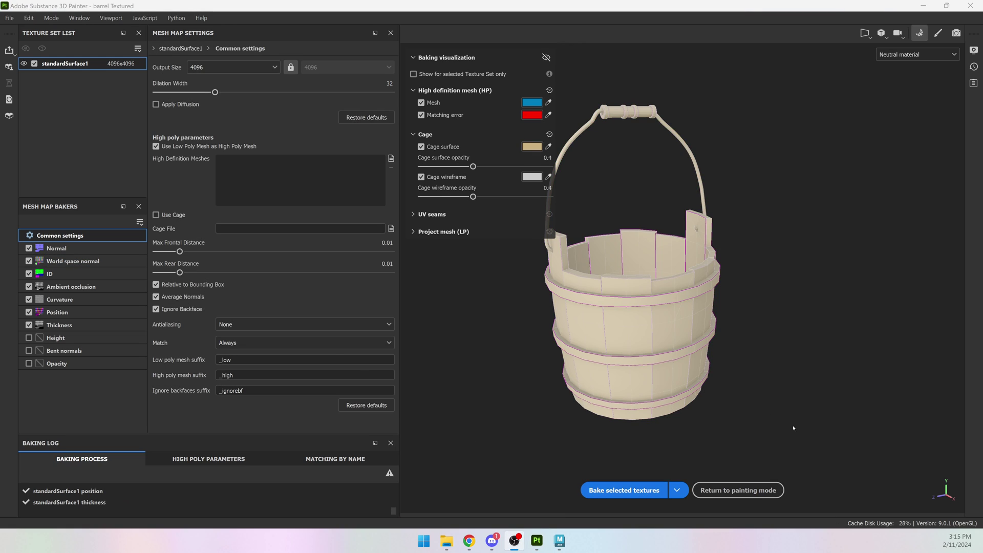
{"action": "left_click", "coordinate": [737, 491]}
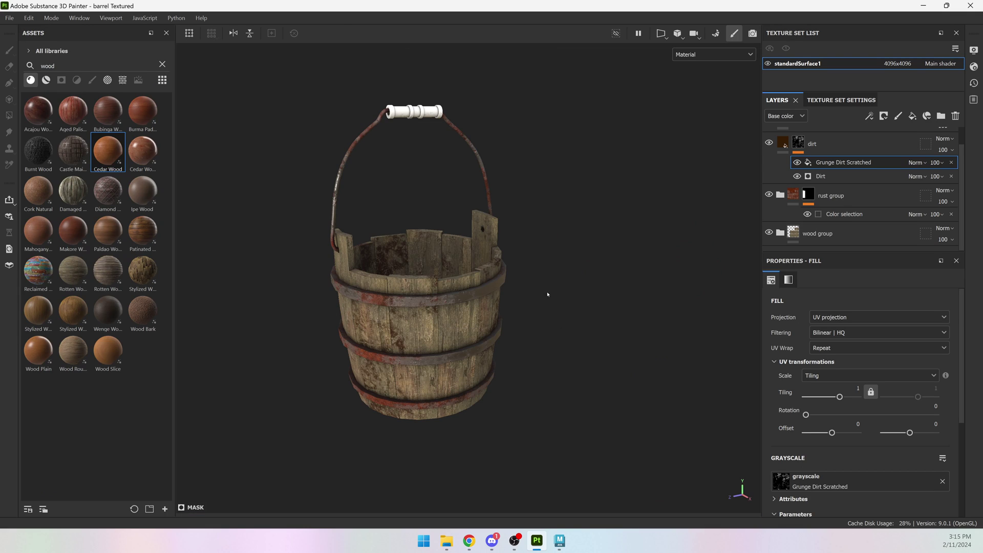
Step: Review the bucket's newly baked mesh maps, including ID, Curvature and Thickness, and return to the material view
{"action": "left_click_drag", "start_coordinate": [547, 294], "coordinate": [500, 287], "text": "alt"}
{"action": "key", "text": "b"}
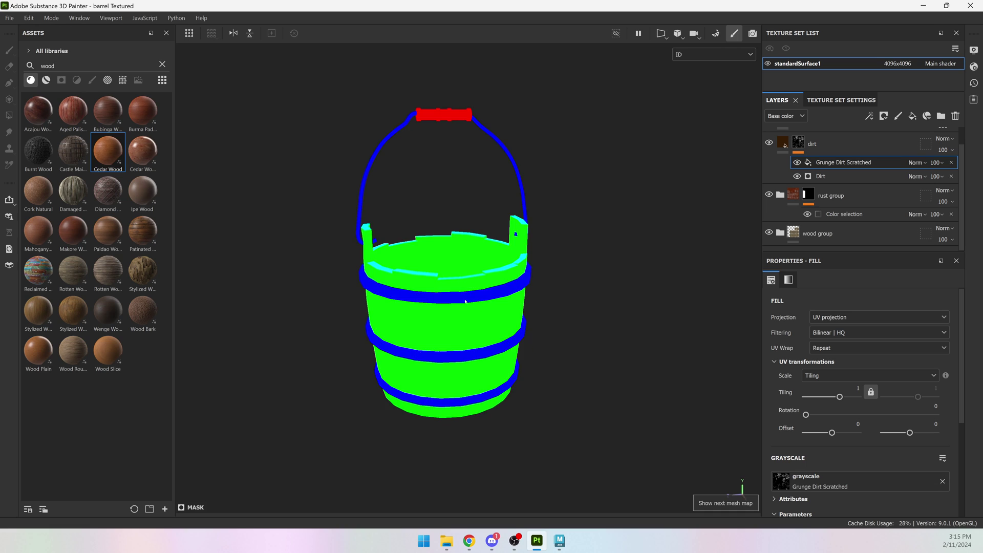
{"action": "key", "text": "b"}
{"action": "key", "text": "b"}
{"action": "key", "text": "b"}
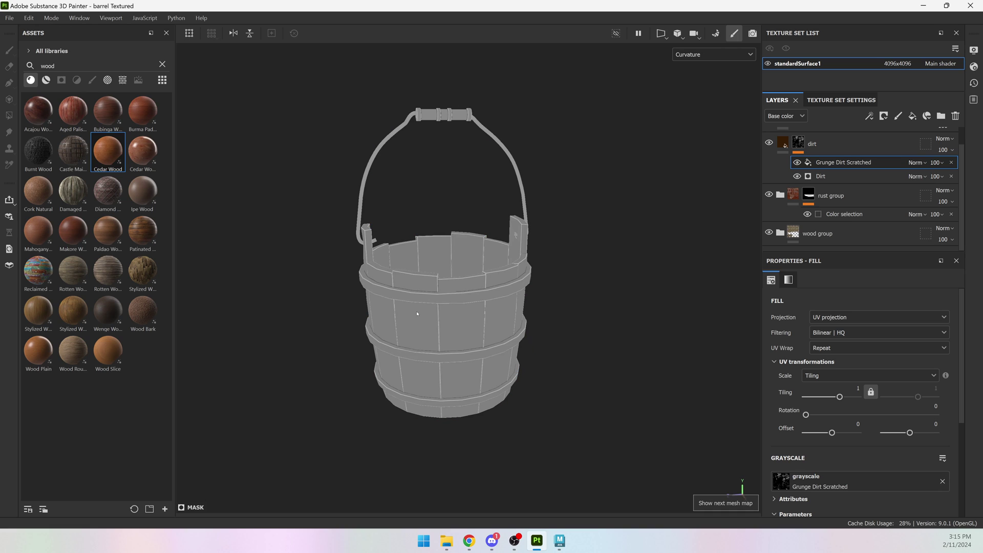
{"action": "key", "text": "b"}
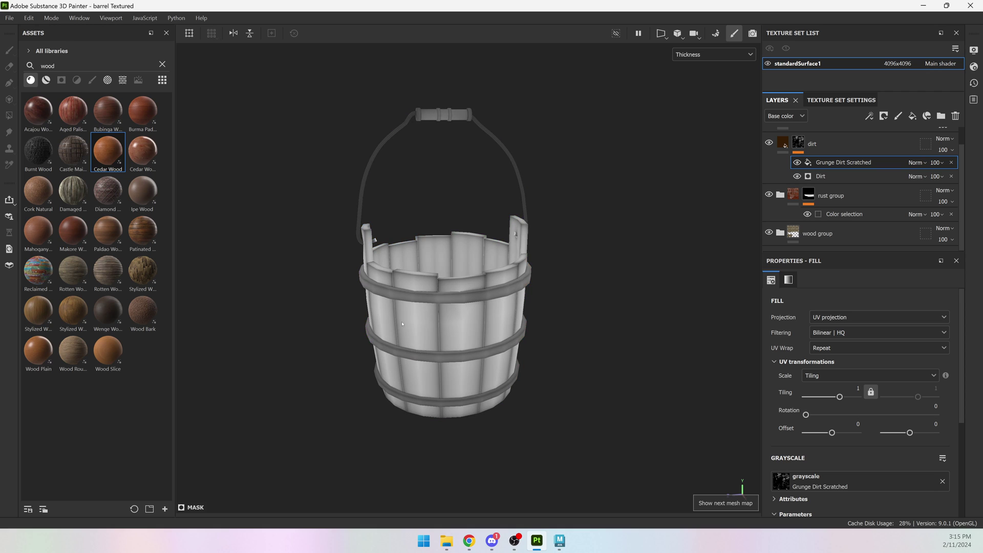
{"action": "key", "text": "m"}
Step: Examine the untextured grip on the bucket's handle up close, in both the material view and the ID map
{"action": "middle_click_drag", "start_coordinate": [417, 175], "coordinate": [408, 321], "text": "alt"}
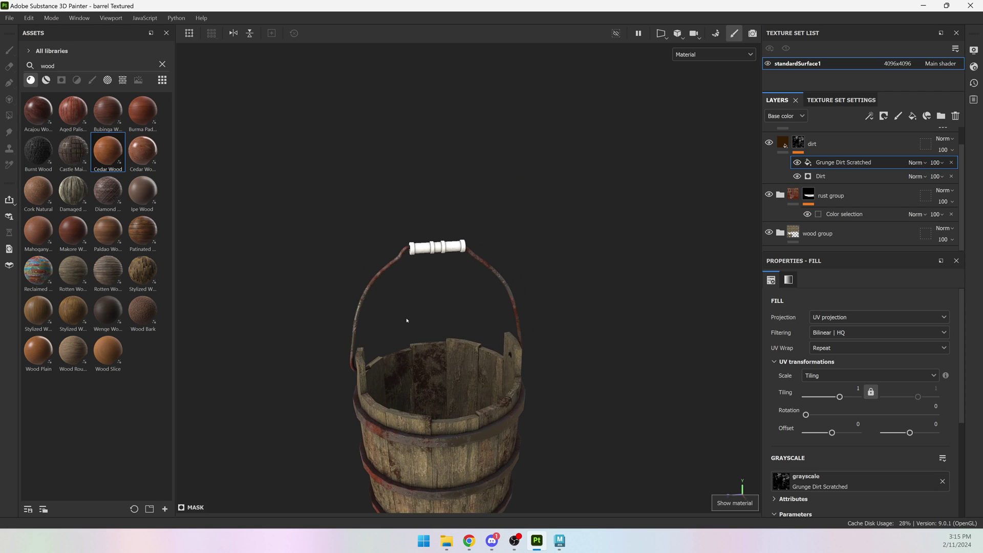
{"action": "scroll", "coordinate": [434, 351], "scroll_direction": "up", "scroll_amount": 3}
{"action": "middle_click_drag", "start_coordinate": [434, 351], "coordinate": [449, 430], "text": "alt"}
{"action": "scroll", "coordinate": [433, 254], "scroll_direction": "up", "scroll_amount": 3}
{"action": "scroll", "coordinate": [449, 430], "scroll_direction": "up", "scroll_amount": 2}
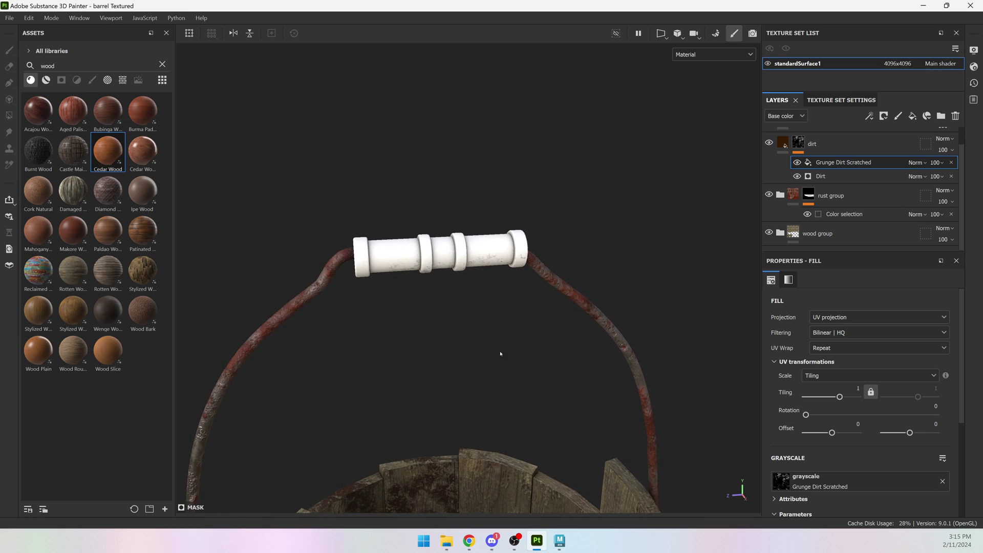
{"action": "left_click_drag", "start_coordinate": [500, 353], "coordinate": [508, 321], "text": "alt"}
{"action": "middle_click_drag", "start_coordinate": [486, 300], "coordinate": [469, 228], "text": "alt"}
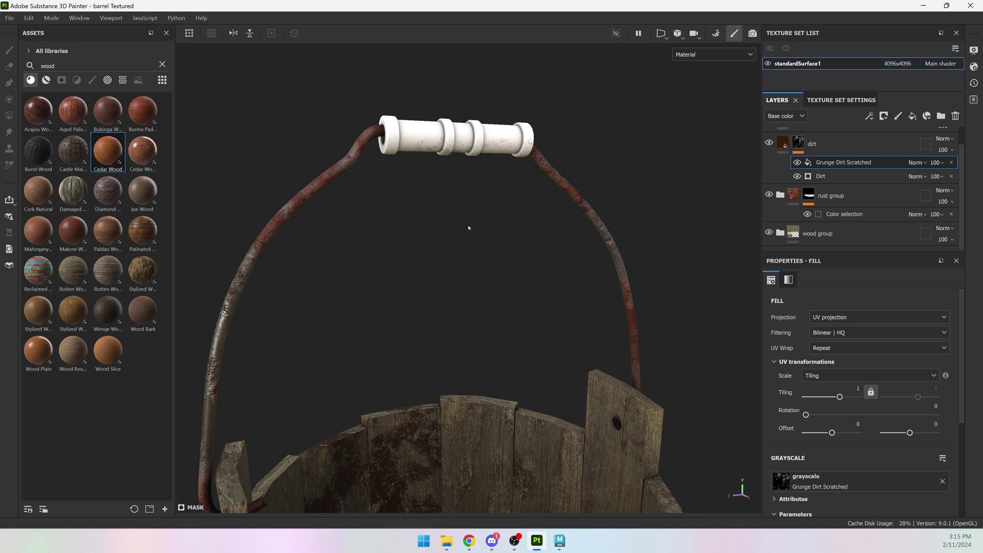
{"action": "key", "text": "b"}
{"action": "key", "text": "b"}
{"action": "key", "text": "b"}
{"action": "key", "text": "b"}
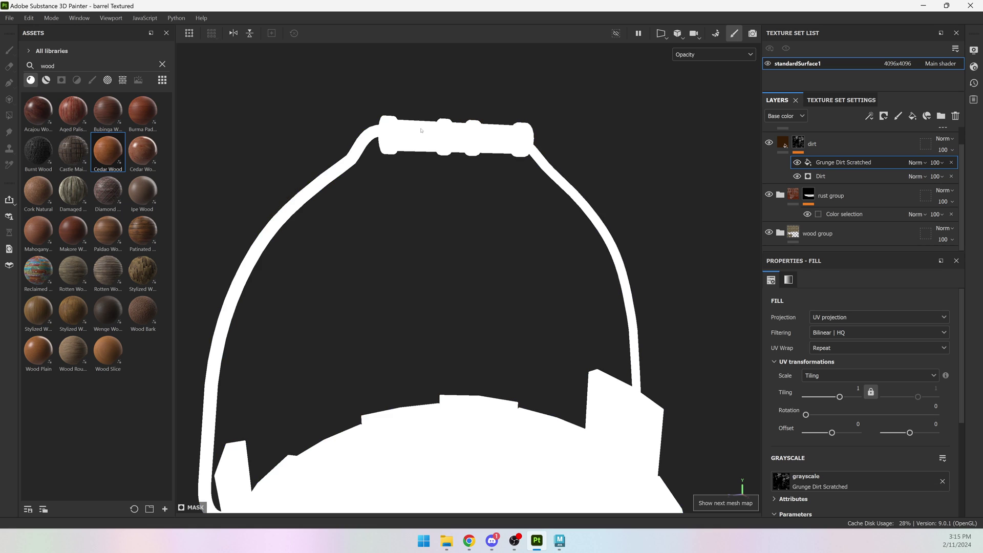
{"action": "key", "text": "b"}
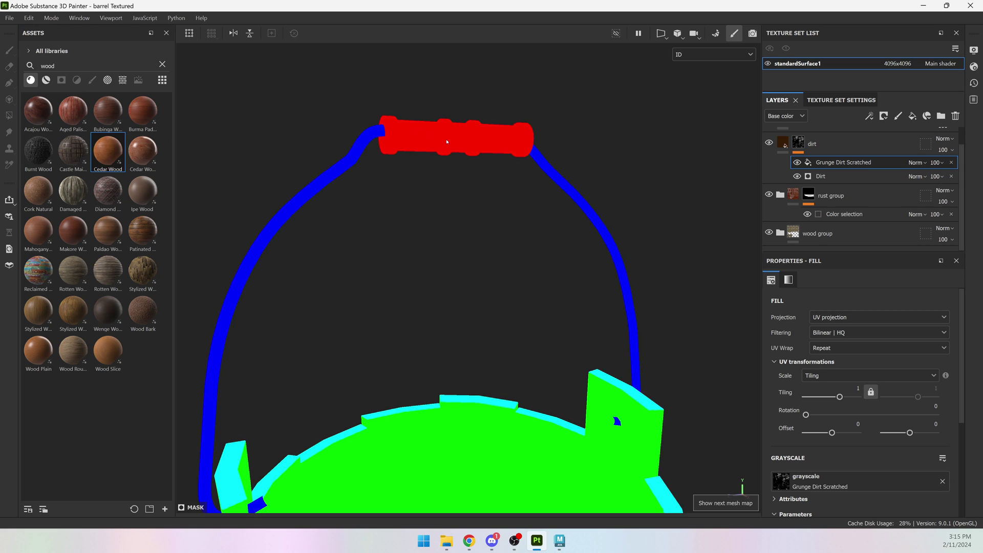
{"action": "key", "text": "m"}
{"action": "scroll", "coordinate": [375, 336], "scroll_direction": "down", "scroll_amount": 3}
{"action": "middle_click_drag", "start_coordinate": [375, 335], "coordinate": [376, 265], "text": "alt"}
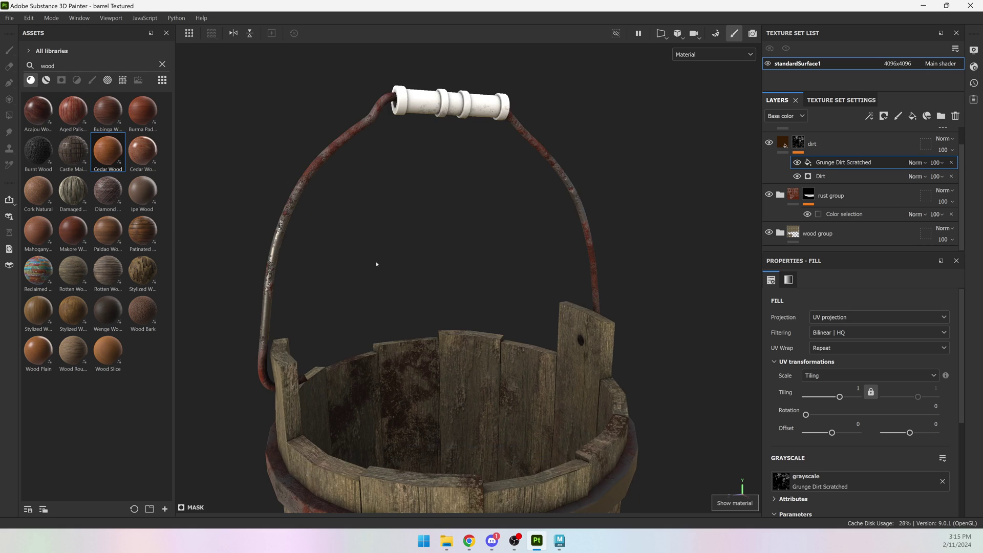
Step: Apply the Cedar Wood material only to the handle grip's ID color and place its layer between dirt and rust group
{"action": "left_click_drag", "start_coordinate": [102, 152], "coordinate": [446, 101]}
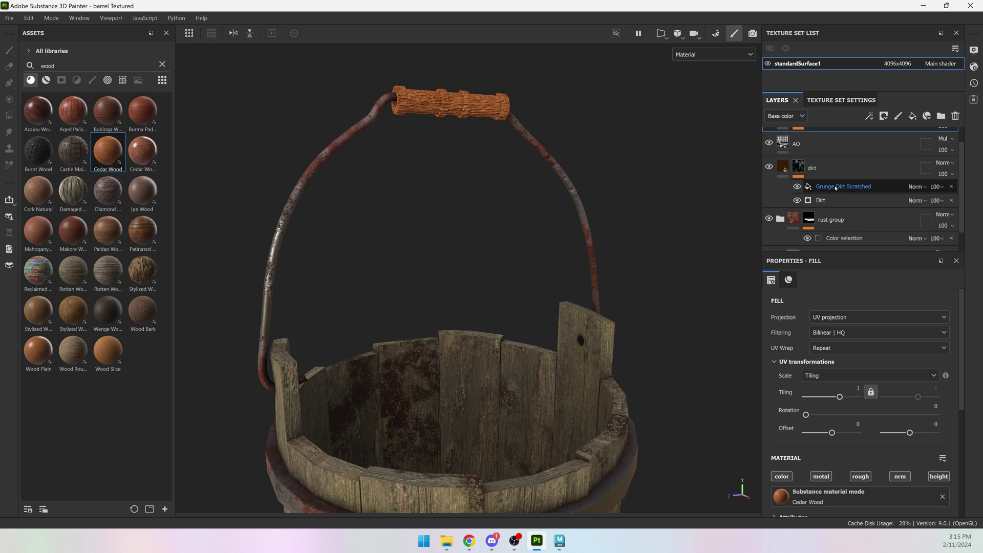
{"action": "scroll", "coordinate": [835, 188], "scroll_direction": "up", "scroll_amount": 1}
{"action": "left_click_drag", "start_coordinate": [850, 140], "coordinate": [871, 219]}
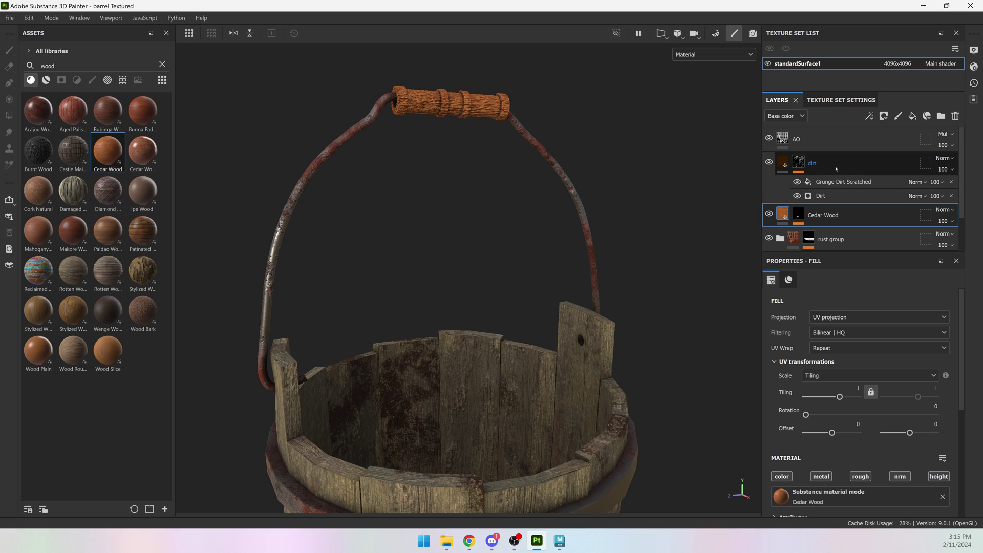
Step: Set the UV tiling of the grip's Cedar Wood layer to 2
{"action": "middle_click_drag", "start_coordinate": [446, 118], "coordinate": [457, 265], "text": "alt"}
{"action": "scroll", "coordinate": [457, 264], "scroll_direction": "up", "scroll_amount": 3}
{"action": "scroll", "coordinate": [457, 263], "scroll_direction": "up", "scroll_amount": 3}
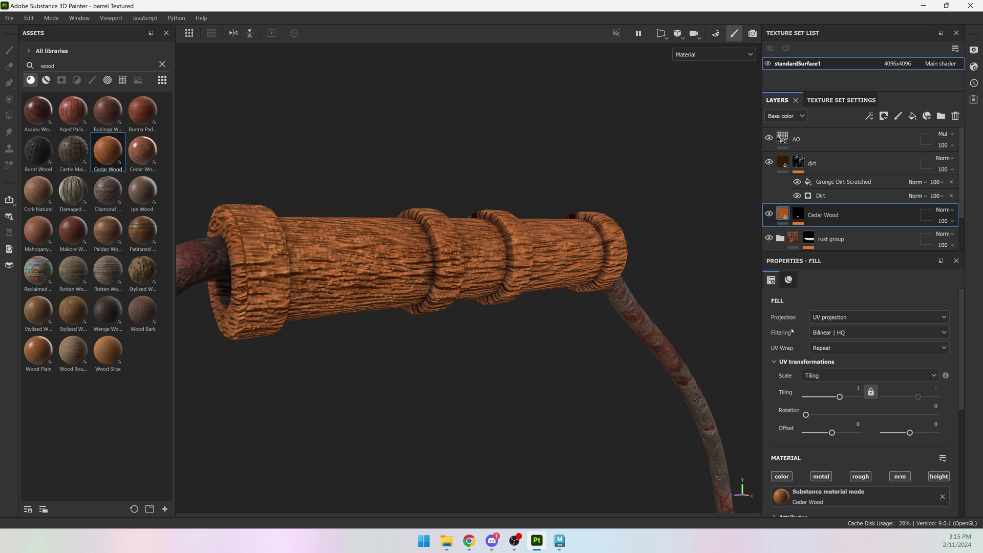
{"action": "left_click", "coordinate": [850, 389]}
{"action": "type", "text": "2"}
{"action": "key", "text": "Return"}
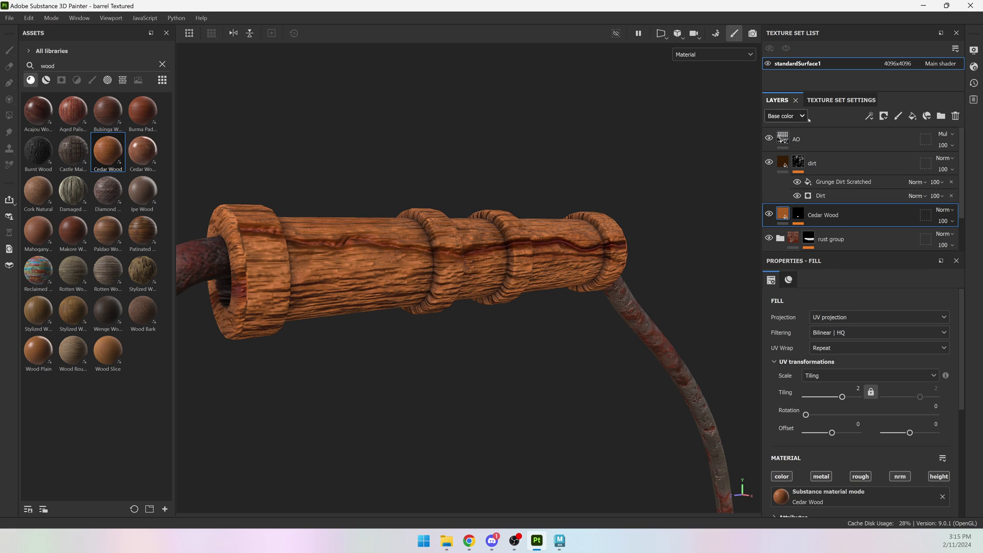
Step: Reduce the Cedar Wood layer's opacity in the Height channel to 31
{"action": "left_click", "coordinate": [775, 117]}
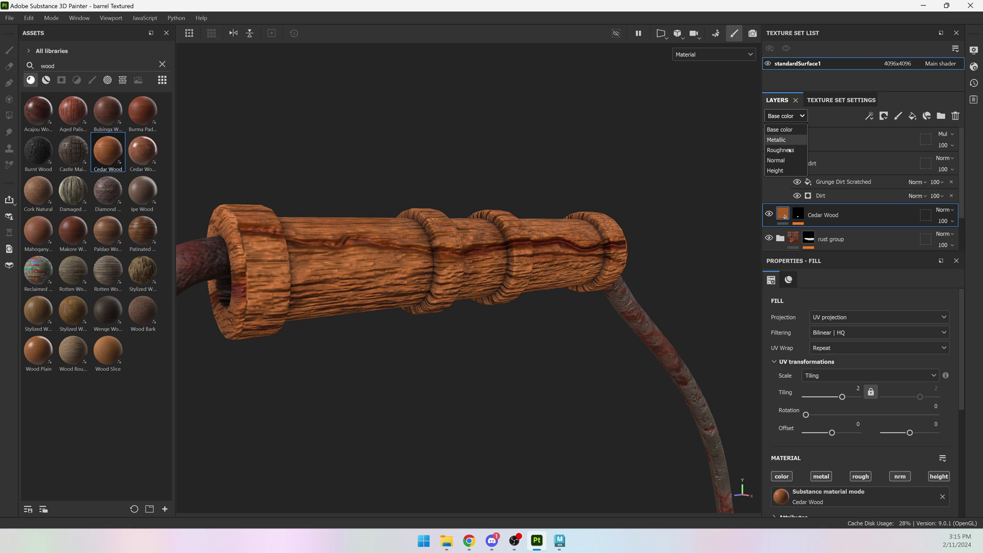
{"action": "left_click", "coordinate": [783, 170]}
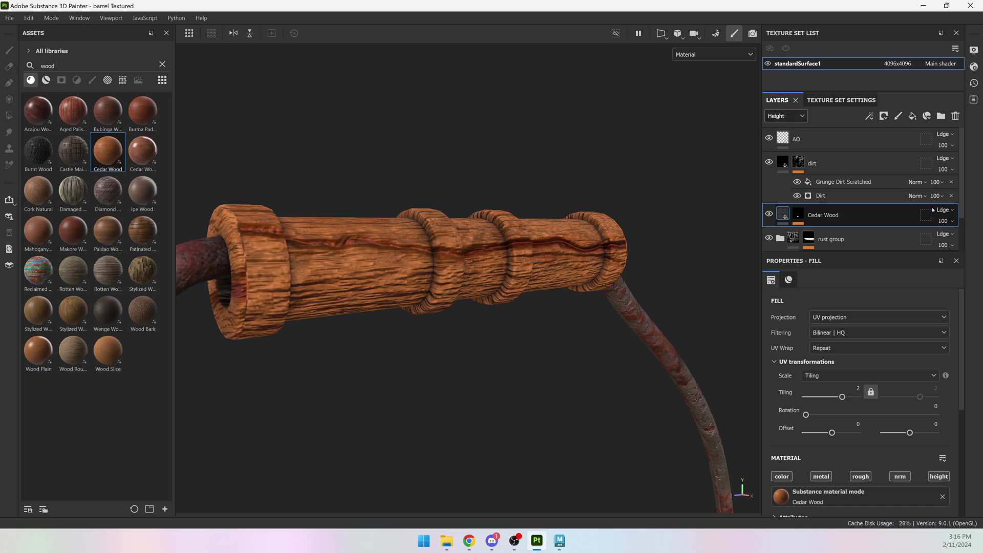
{"action": "left_click", "coordinate": [951, 221]}
{"action": "left_click_drag", "start_coordinate": [978, 240], "coordinate": [948, 240]}
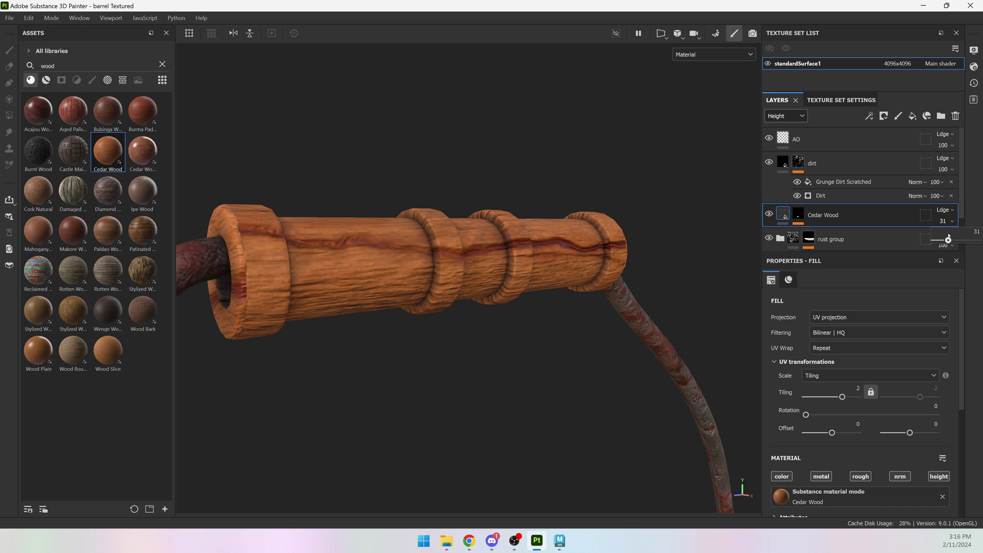
Step: Try Tri-planar projection on the Cedar Wood layer and undo the change
{"action": "left_click", "coordinate": [837, 317]}
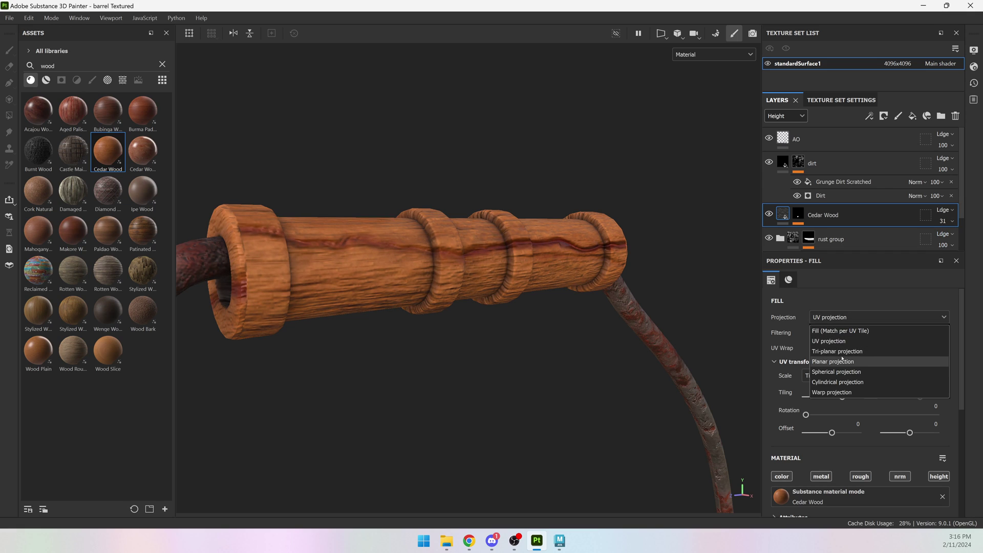
{"action": "left_click", "coordinate": [837, 337]}
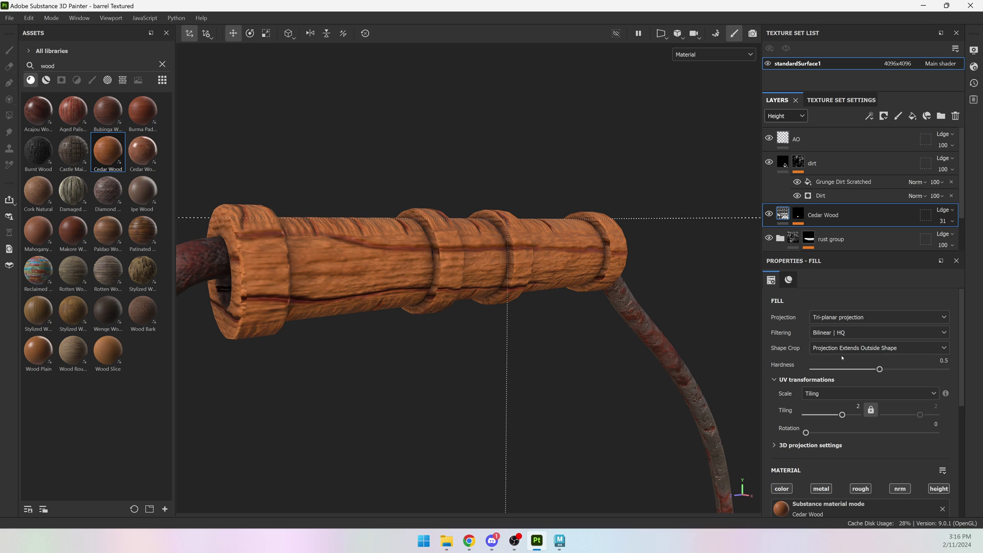
{"action": "key", "text": "ctrl+z"}
Step: Switch the layer stack back to showing the Base color channel
{"action": "right_click_drag", "start_coordinate": [588, 255], "coordinate": [220, 263], "text": "alt"}
{"action": "middle_click_drag", "start_coordinate": [512, 328], "coordinate": [436, 202], "text": "alt"}
{"action": "right_click_drag", "start_coordinate": [435, 202], "coordinate": [210, 254], "text": "alt"}
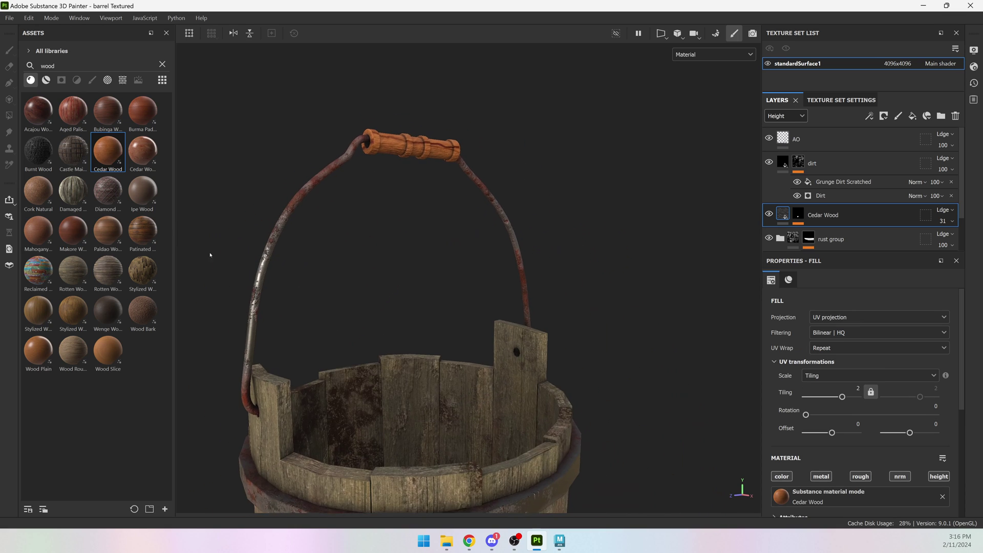
{"action": "left_click", "coordinate": [786, 115]}
{"action": "left_click", "coordinate": [788, 132]}
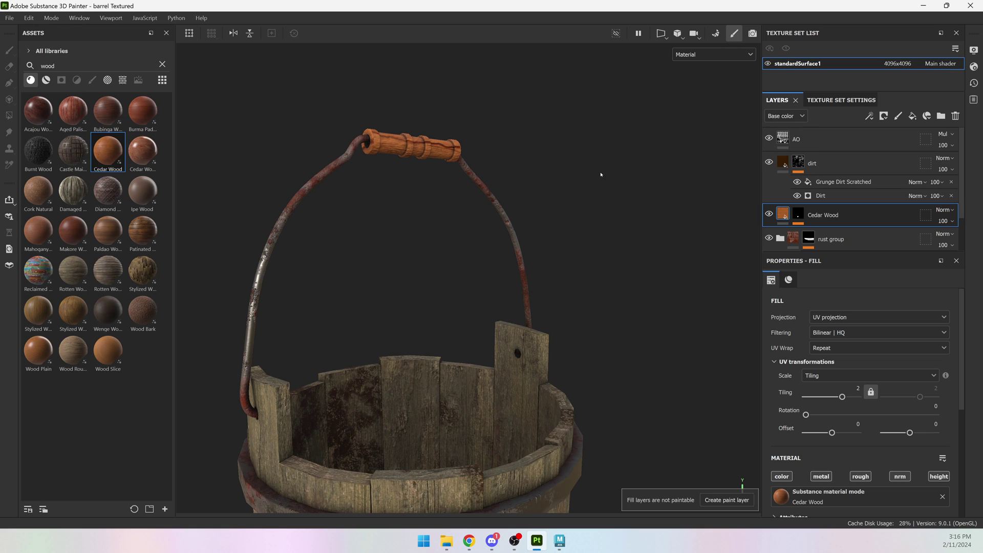
Step: Examine the whole textured bucket, including its handle and grip, from several angles
{"action": "middle_click_drag", "start_coordinate": [561, 327], "coordinate": [594, 225], "text": "alt"}
{"action": "right_click_drag", "start_coordinate": [594, 226], "coordinate": [386, 278], "text": "alt"}
{"action": "middle_click_drag", "start_coordinate": [458, 258], "coordinate": [426, 269], "text": "alt"}
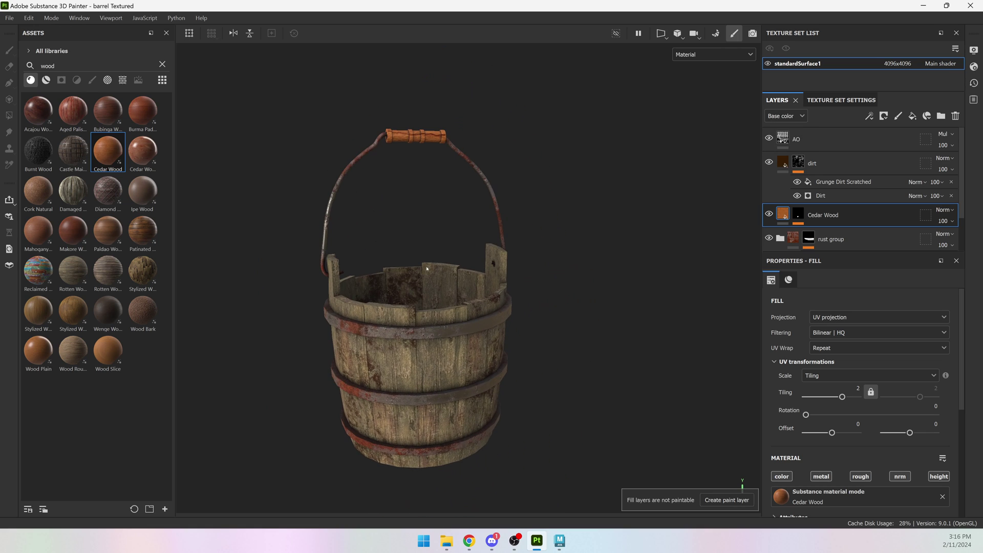
{"action": "left_click_drag", "start_coordinate": [410, 265], "coordinate": [550, 272], "text": "alt"}
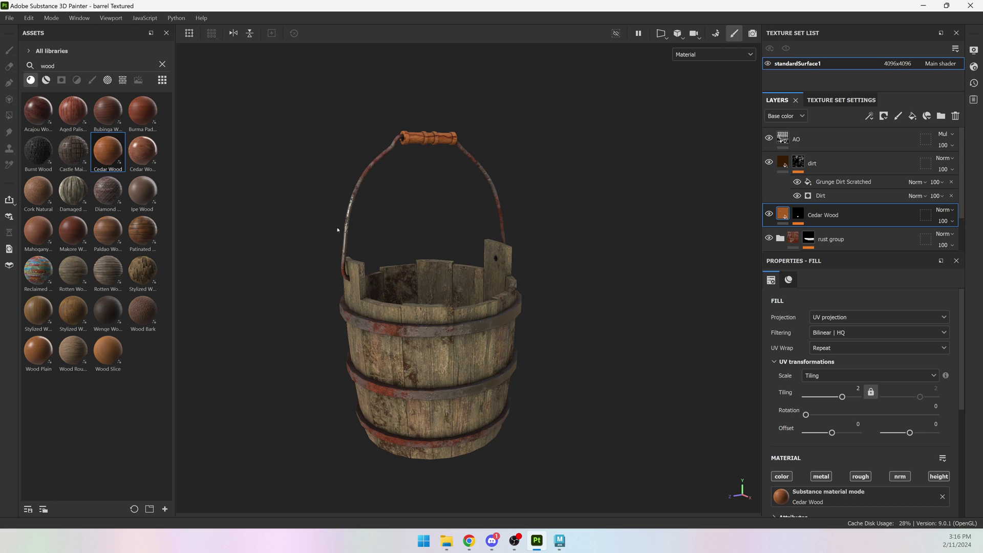
{"action": "left_click_drag", "start_coordinate": [338, 230], "coordinate": [395, 242], "text": "alt"}
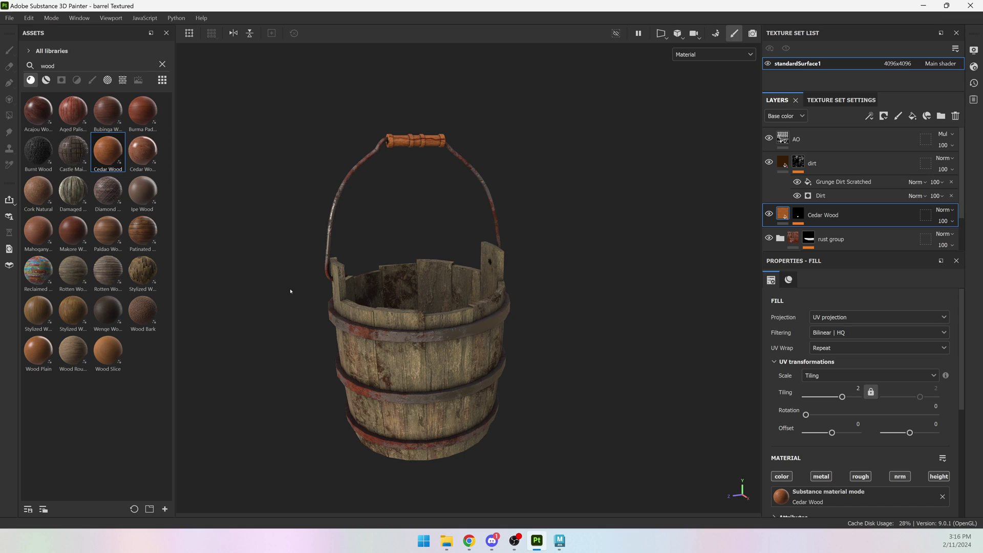